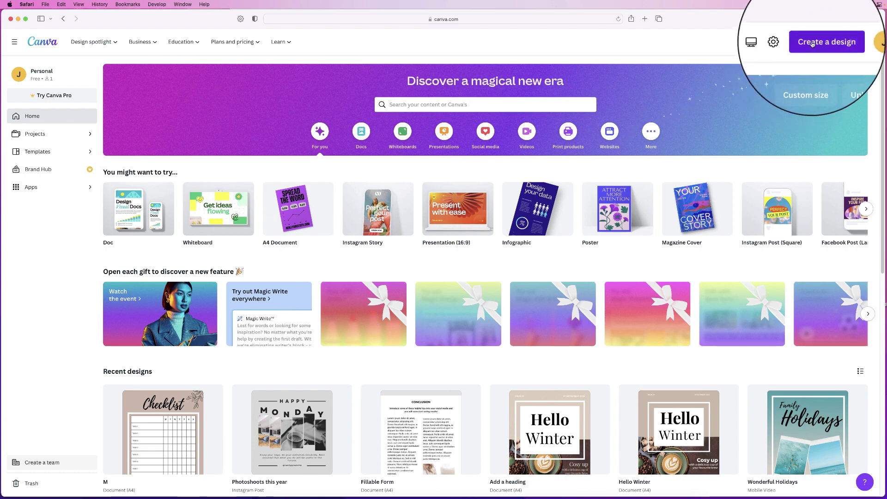
Create a new blank A4 Document design
left_click(812, 44)
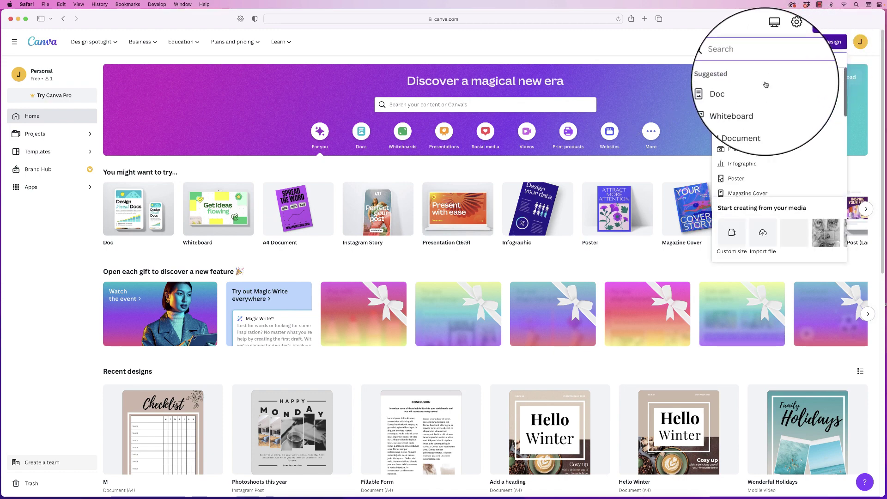
left_click(735, 121)
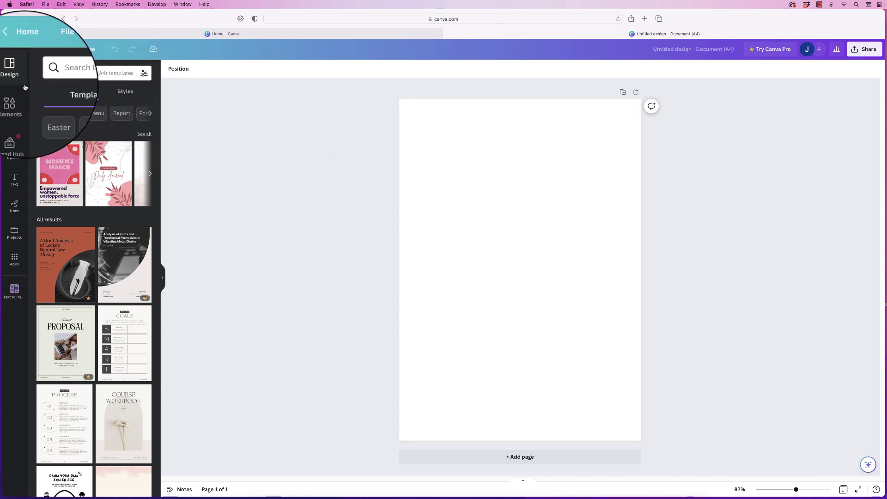
Search the elements for "frames", show all matching frames and add the plain square frame to the page
left_click(14, 99)
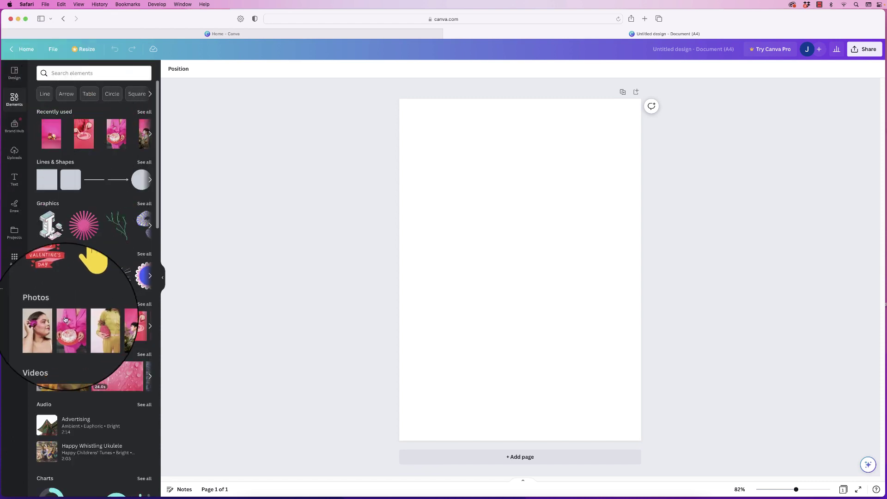
left_click(64, 73)
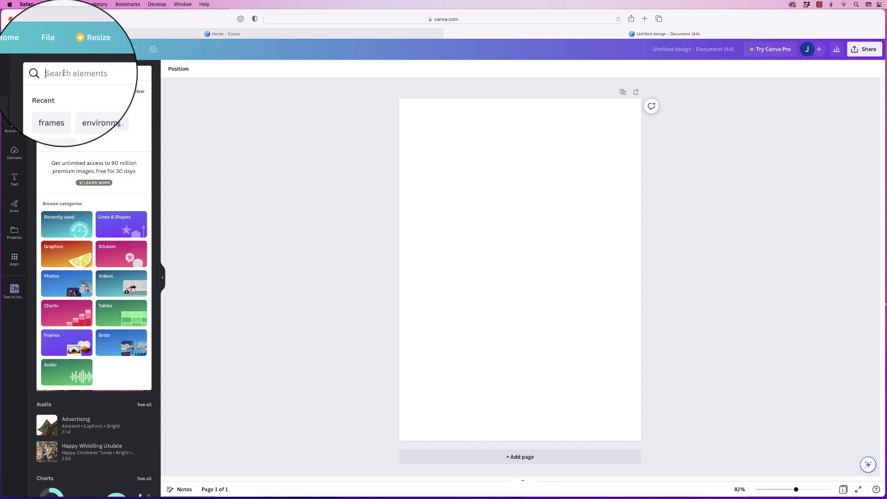
type("frames")
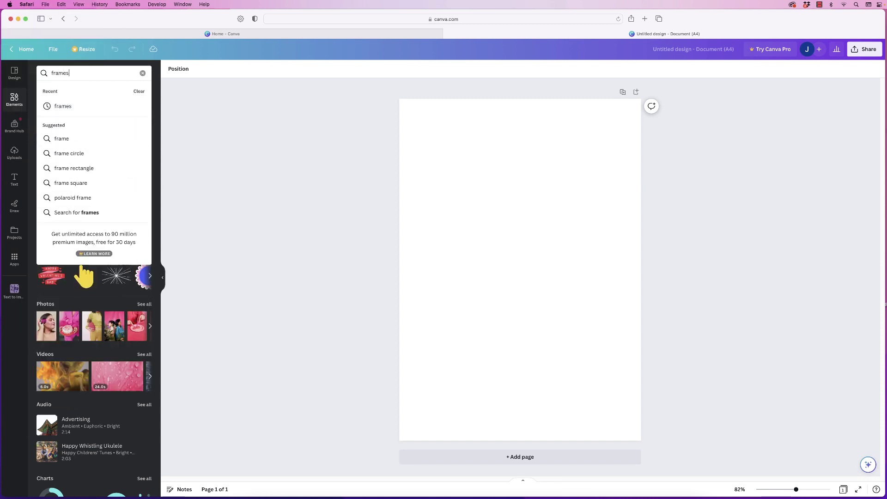
left_click(40, 136)
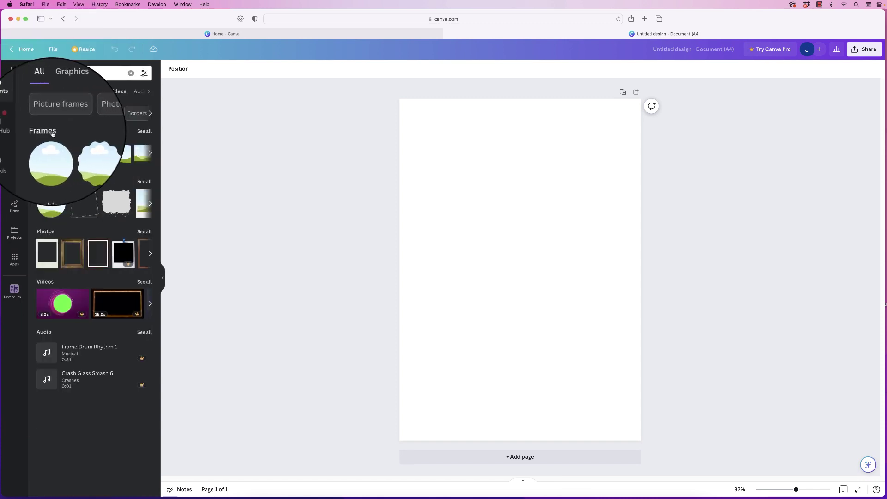
left_click(144, 132)
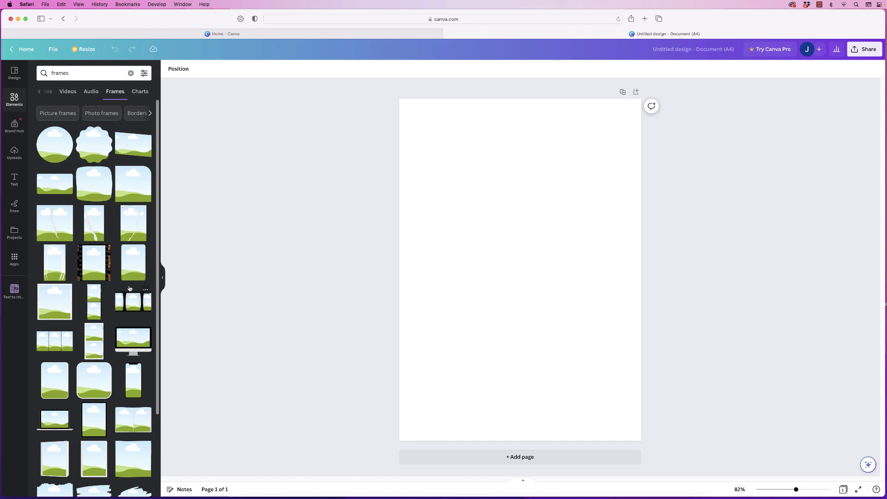
scroll(129, 289, "down", 5)
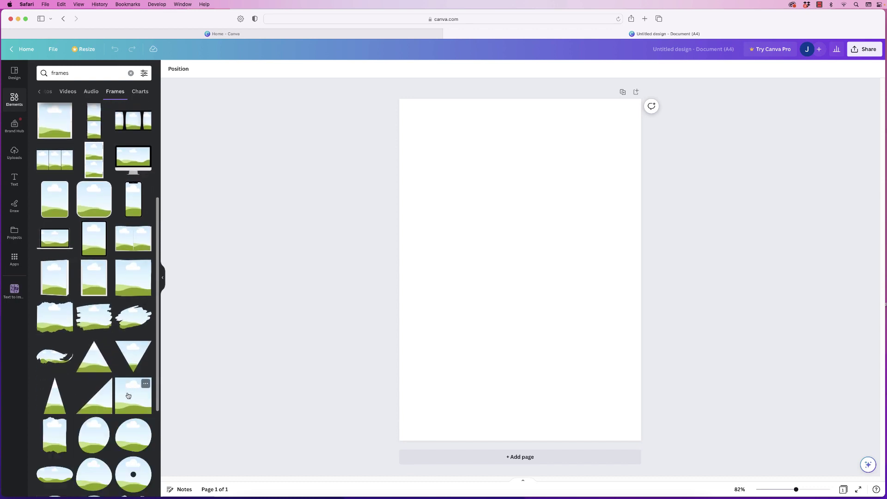
left_click(130, 400)
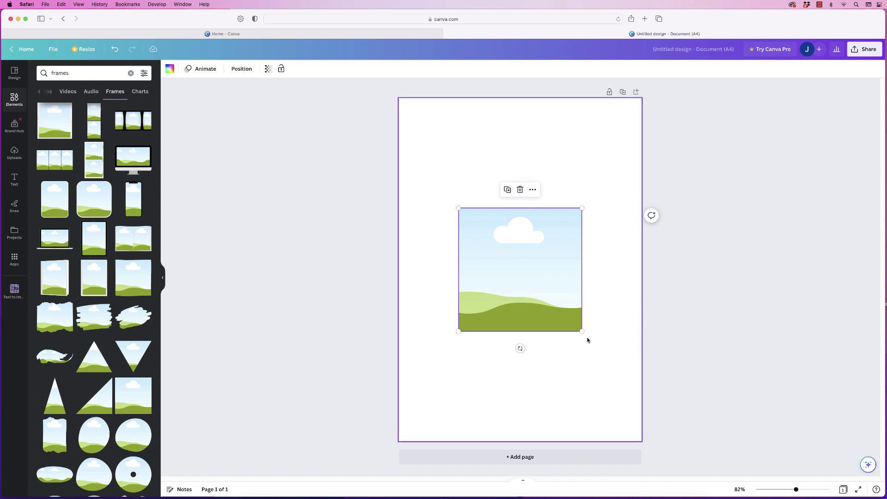
Shrink the square frame to slightly under a third of the page width and place it near the page's upper-left corner
left_click_drag(581, 331, 537, 286)
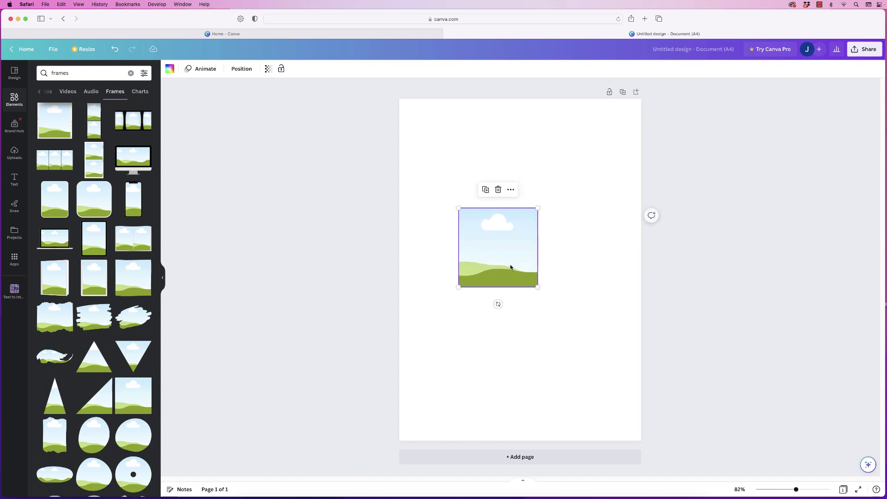
left_click_drag(497, 259, 457, 167)
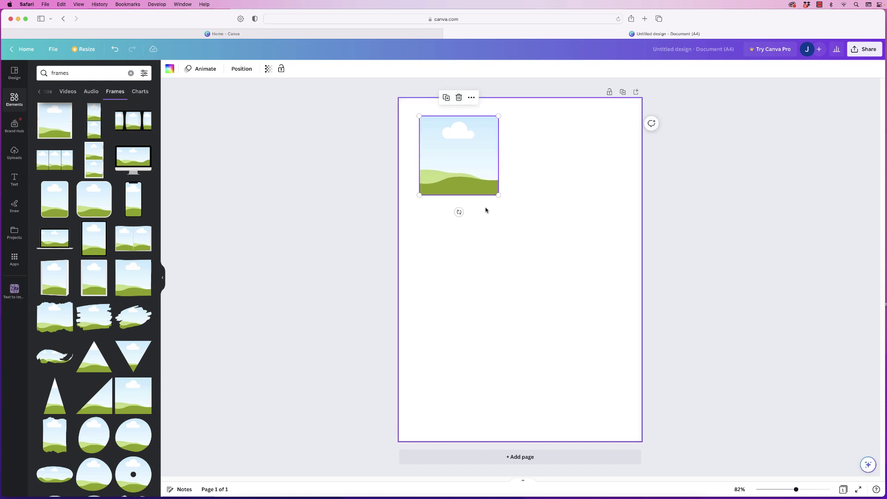
left_click_drag(497, 195, 493, 190)
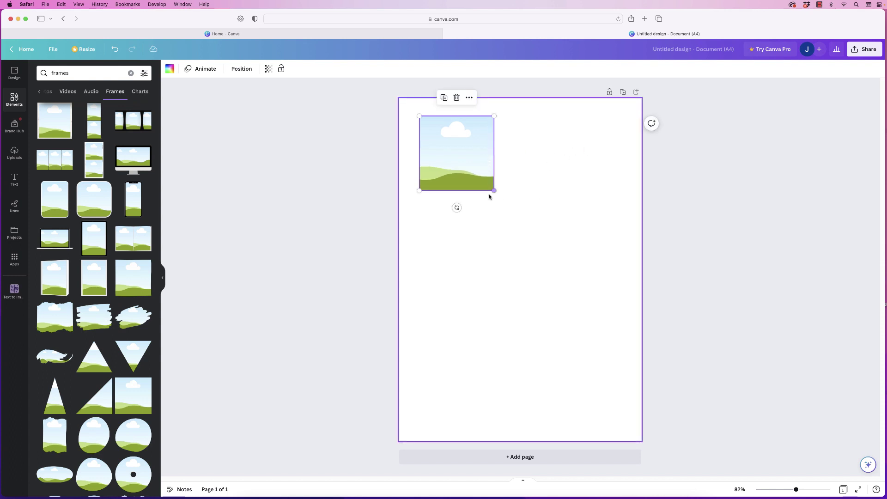
left_click_drag(493, 189, 490, 186)
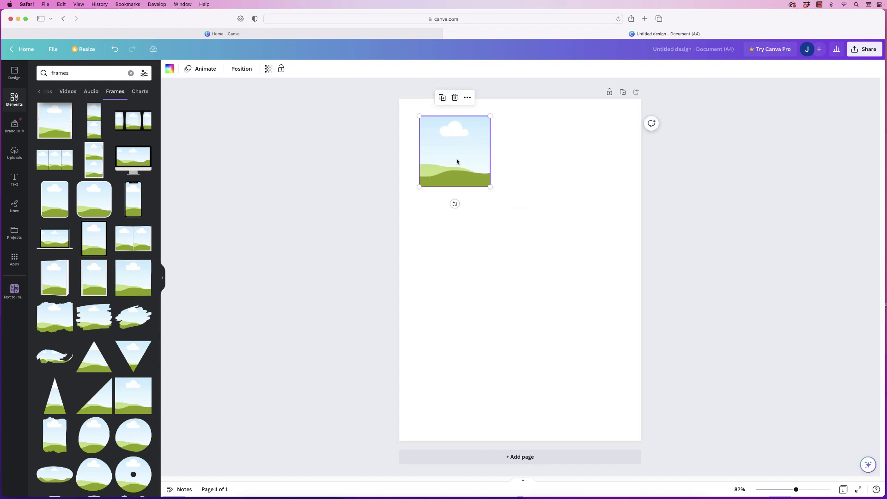
Duplicate the square frame twice and place the copies beside it to form an aligned row of three
left_click(442, 98)
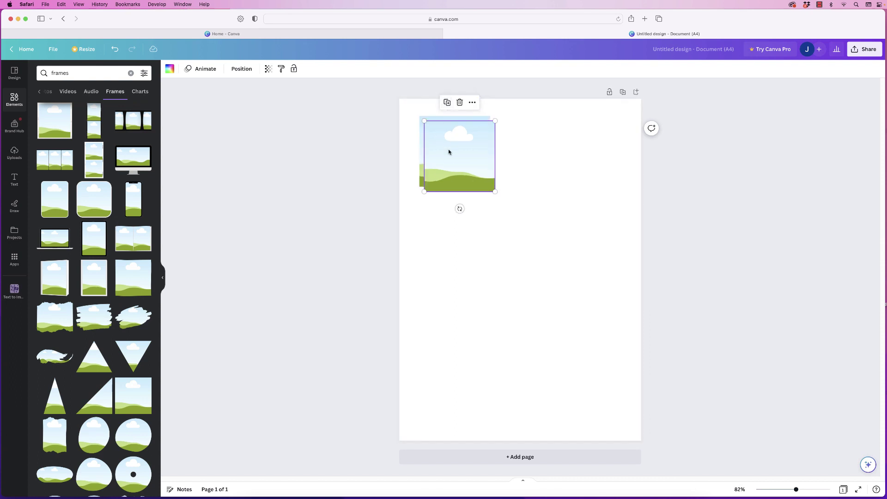
left_click_drag(450, 150, 524, 157)
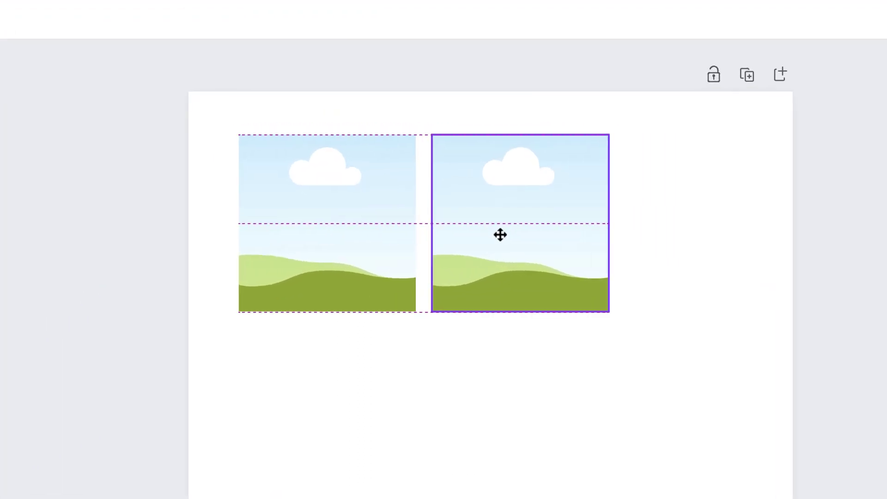
left_click_drag(500, 235, 497, 236)
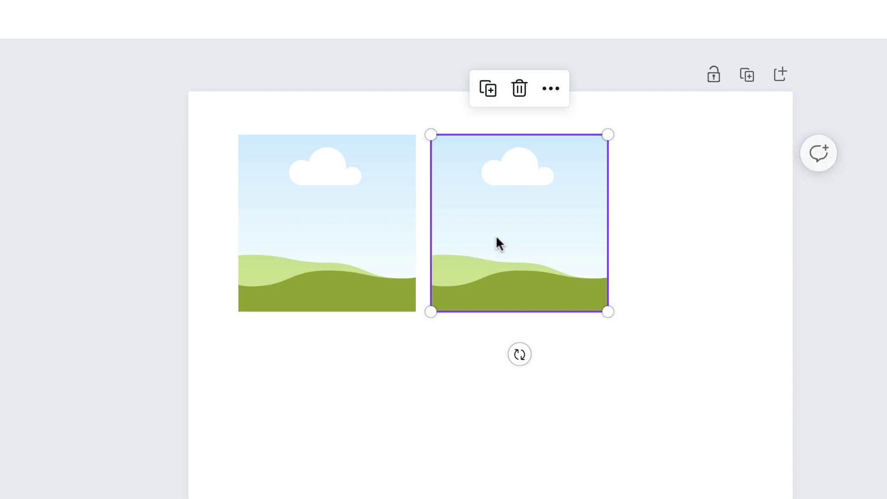
left_click(488, 88)
left_click_drag(683, 207, 673, 206)
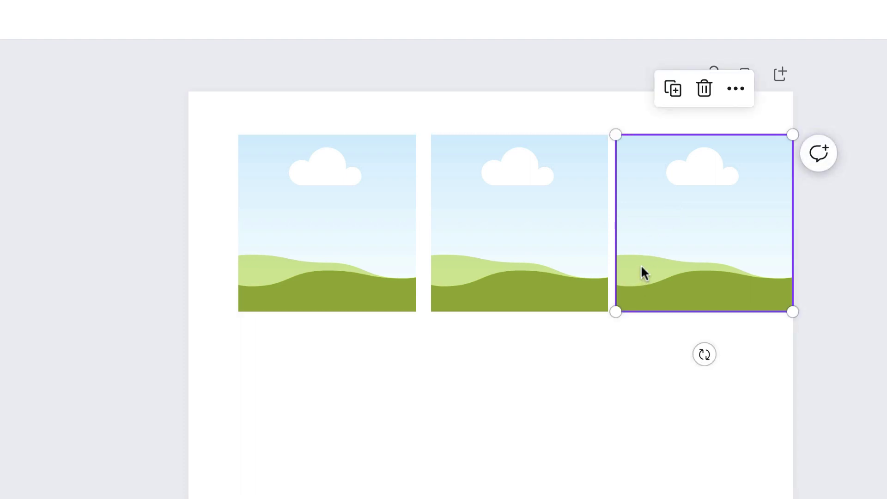
Space the three frames evenly in their row and scale them down together to about 58 mm square each
left_click_drag(350, 223, 342, 227)
left_click_drag(526, 237, 511, 239)
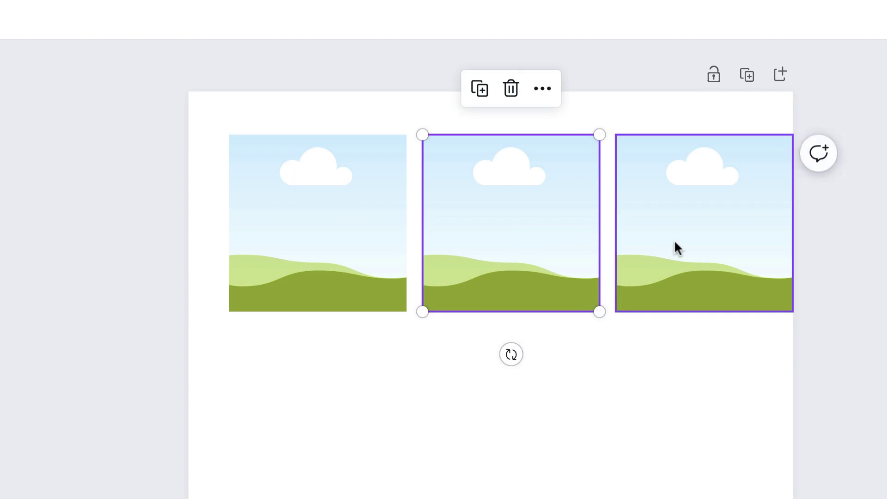
mouse_move(677, 248)
left_mouse_down()
mouse_move(661, 244)
mouse_move(665, 252)
left_mouse_up()
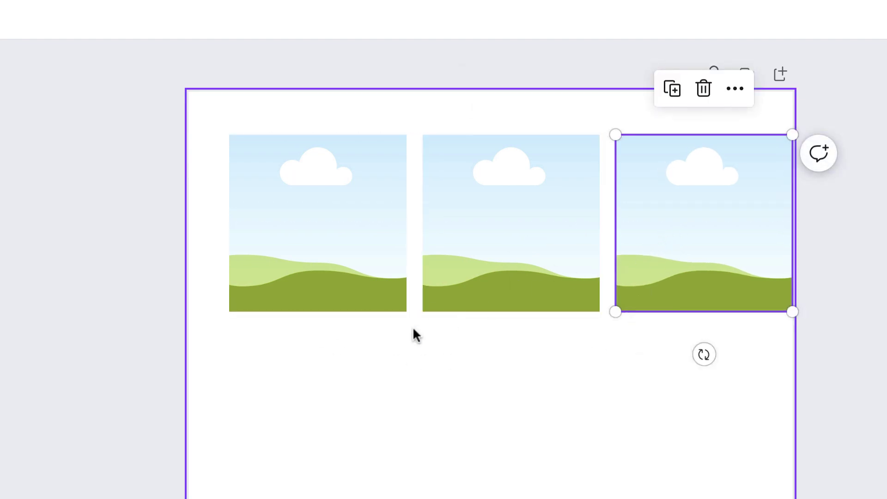
left_click_drag(325, 352, 649, 248)
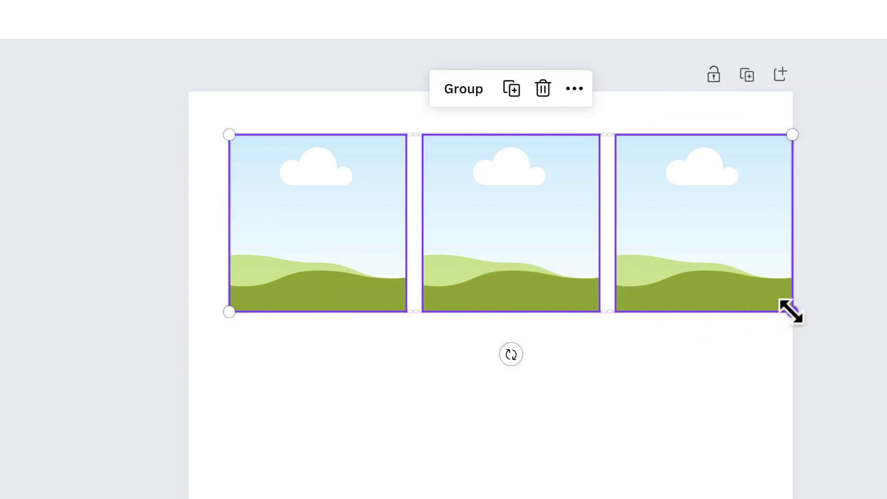
left_click_drag(789, 308, 761, 298)
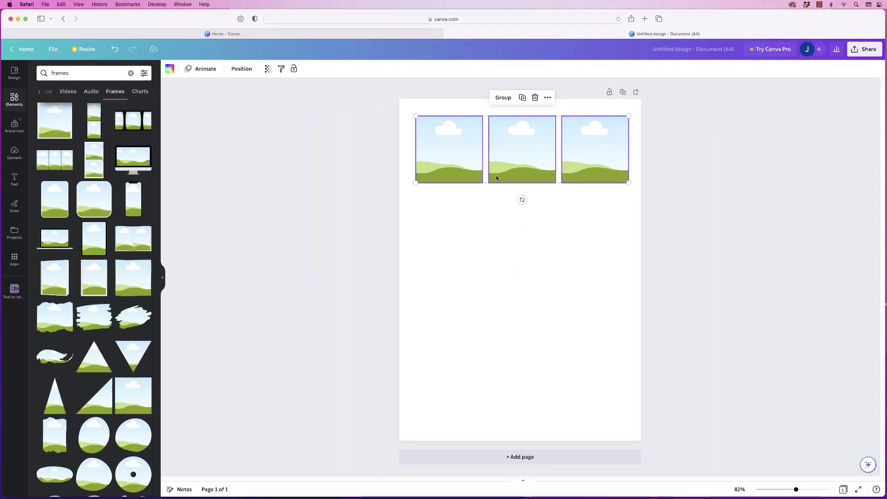
Group the three frames and align the group to the horizontal centre of the page
left_click(238, 72)
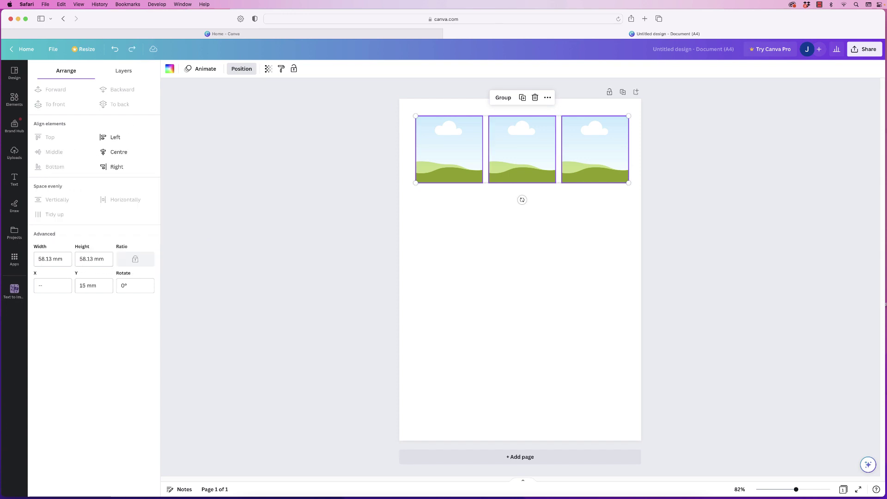
left_click(117, 152)
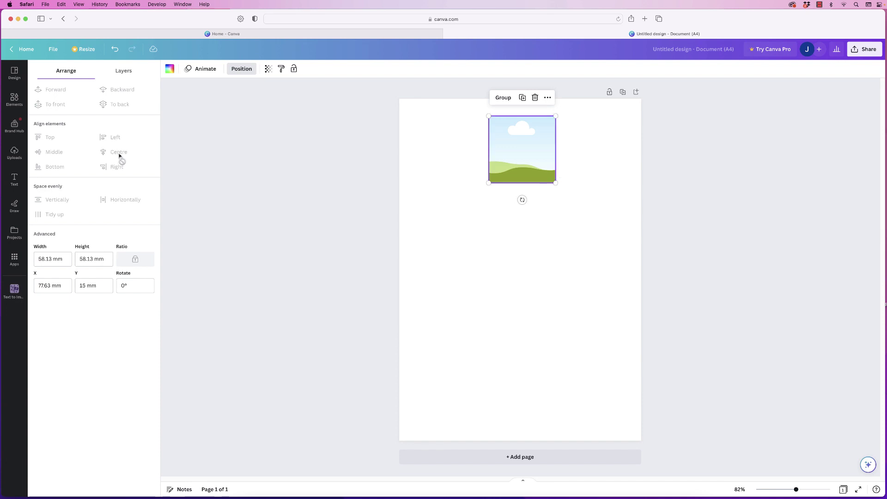
key("super+z")
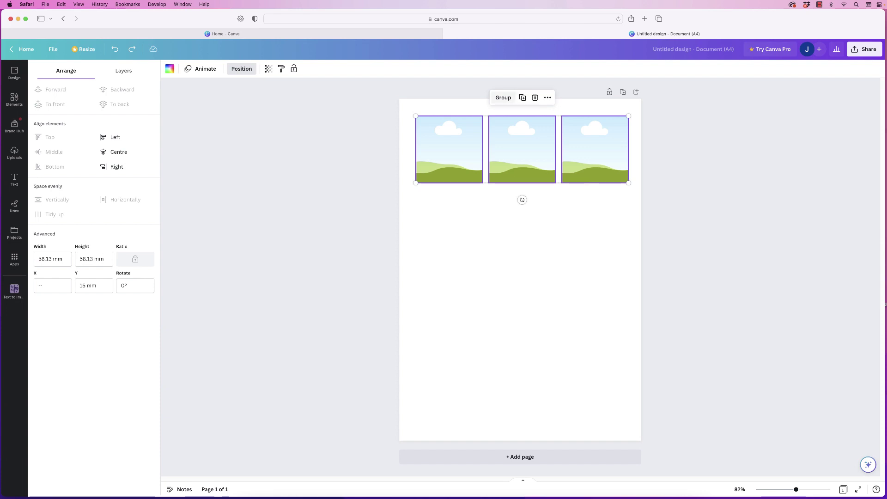
left_click(503, 98)
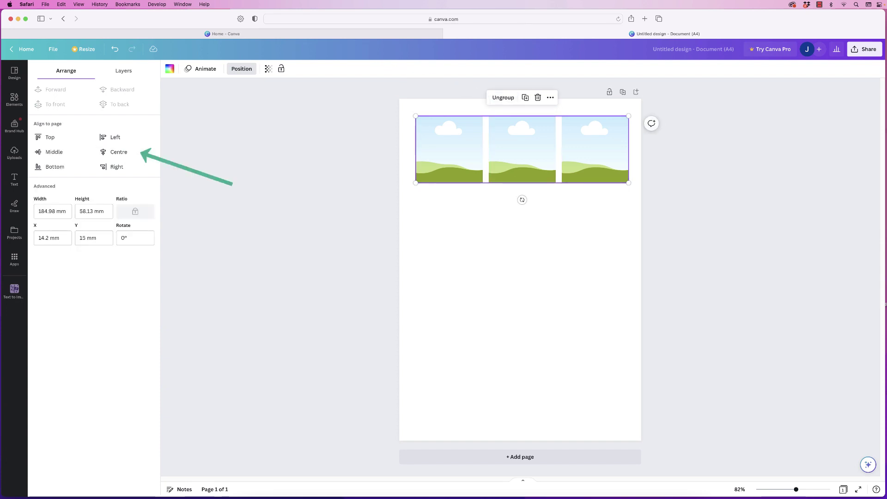
left_click(119, 152)
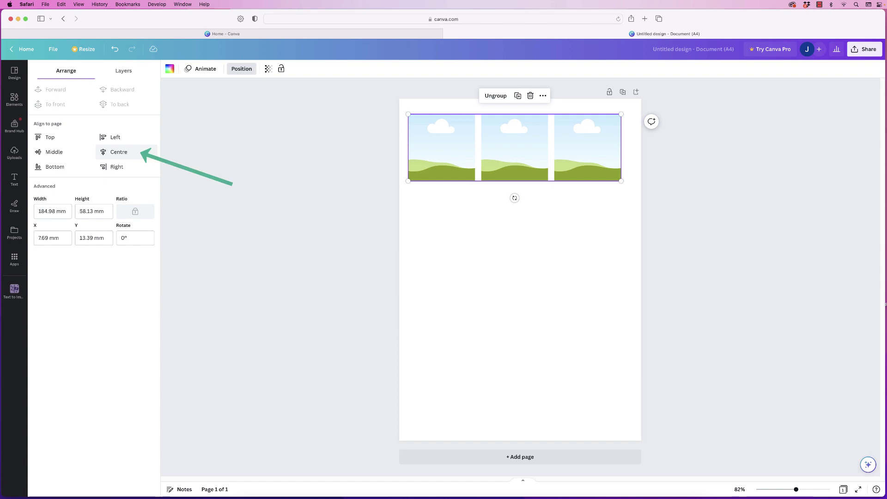
left_click(121, 152)
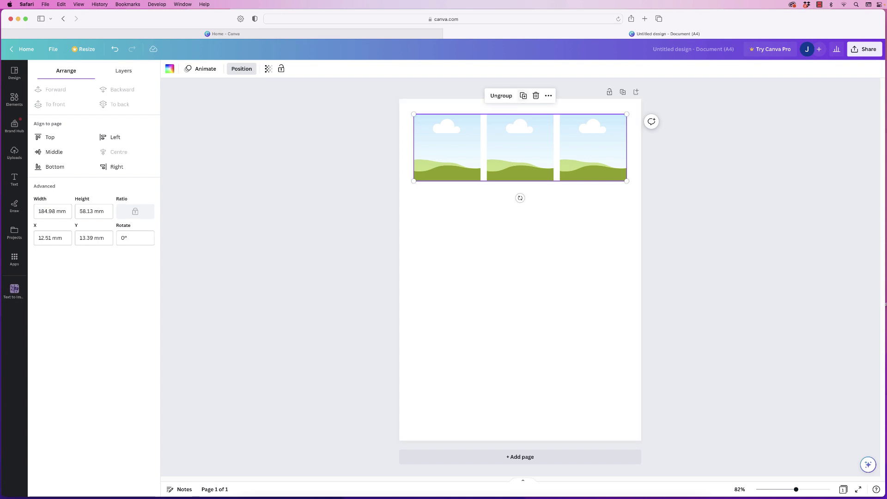
Duplicate the grouped row three times to build a stack of four evenly spaced rows
left_click(523, 95)
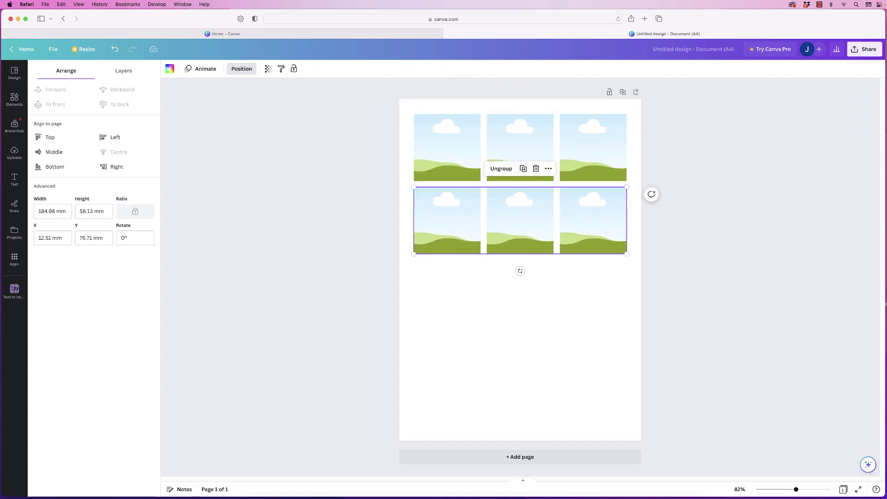
left_click(523, 168)
left_click(523, 241)
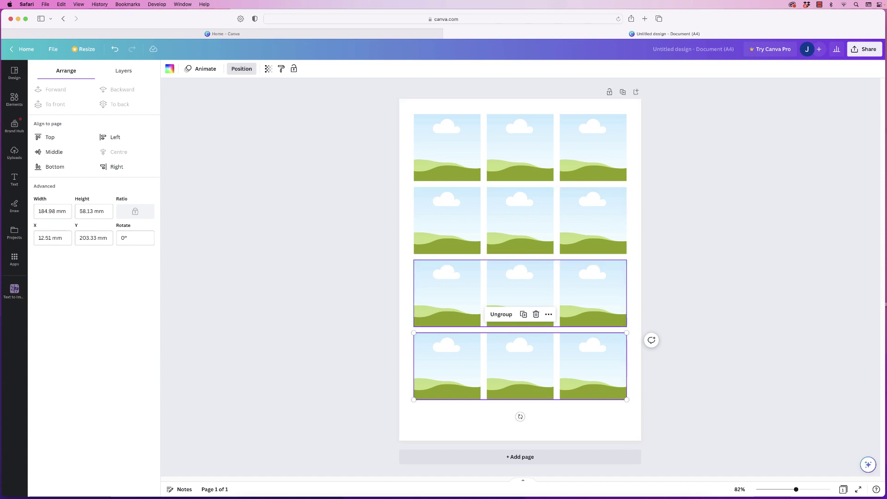
Group all four rows of frames and align the whole grid to the vertical middle of the page
left_click_drag(631, 110, 529, 362)
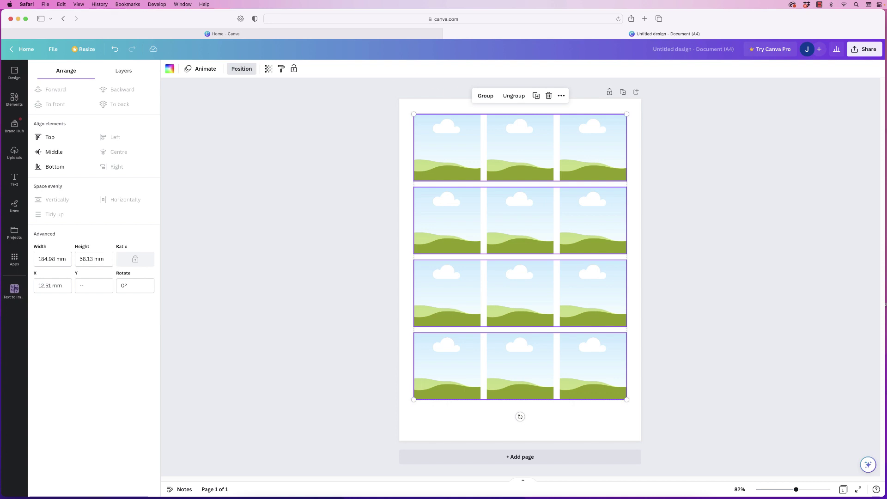
key("super+g")
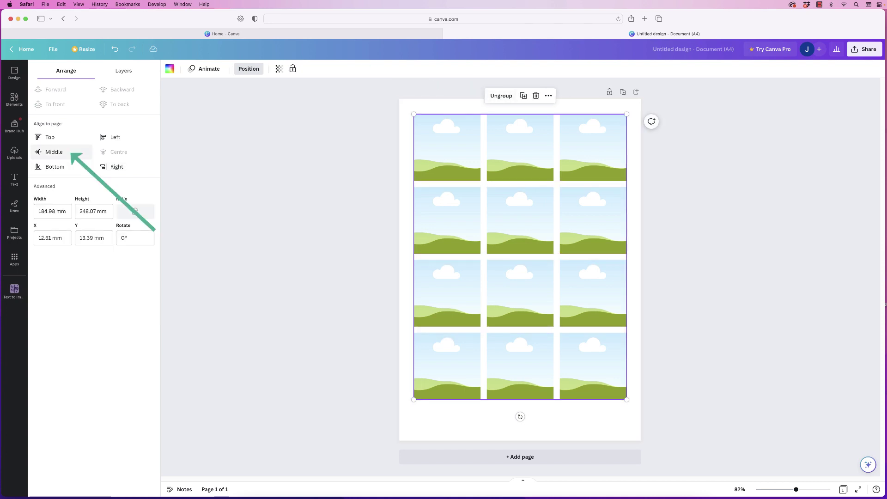
left_click(53, 154)
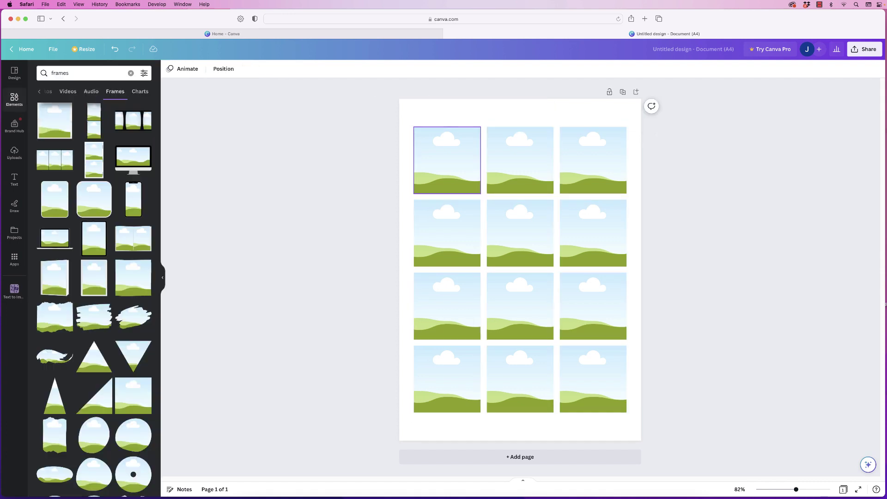
Browse the full stock photo collection for pictures to put in the frames
left_click(447, 160)
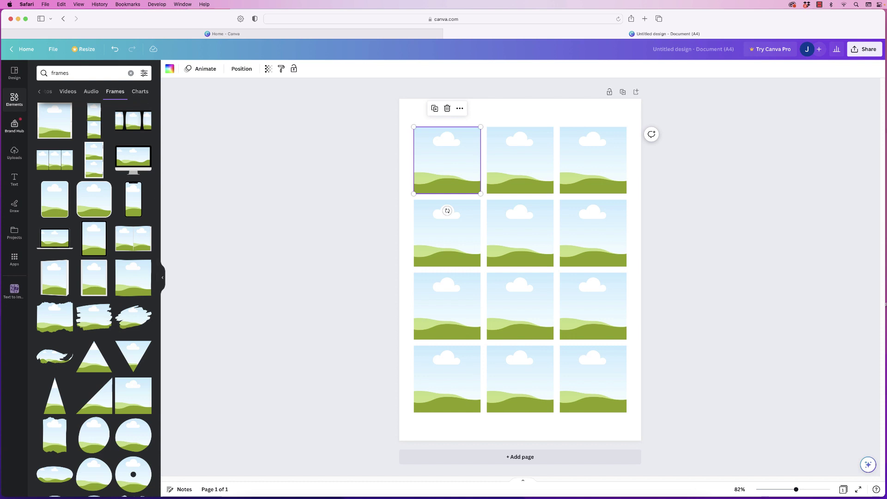
left_click(15, 98)
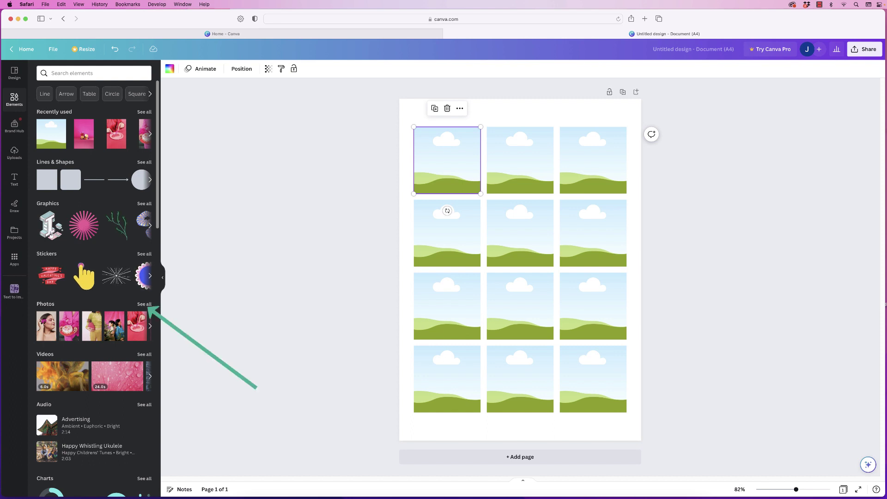
left_click(145, 303)
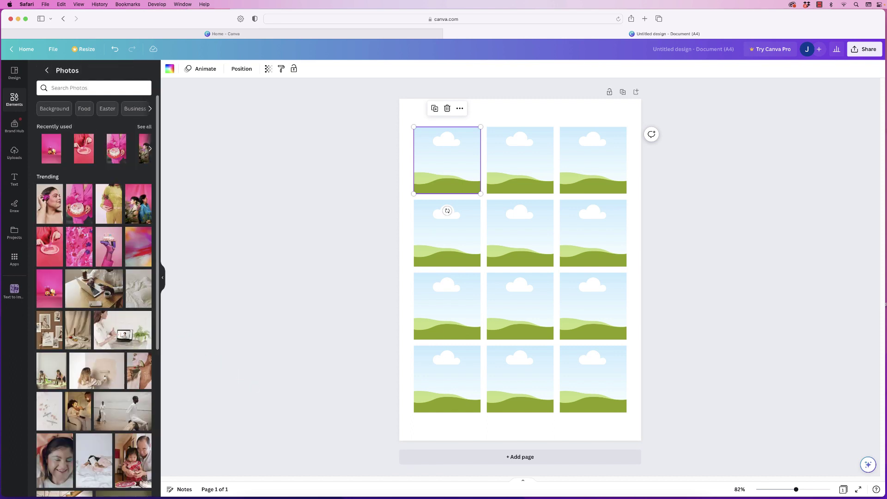
scroll(94, 295, "down", 5)
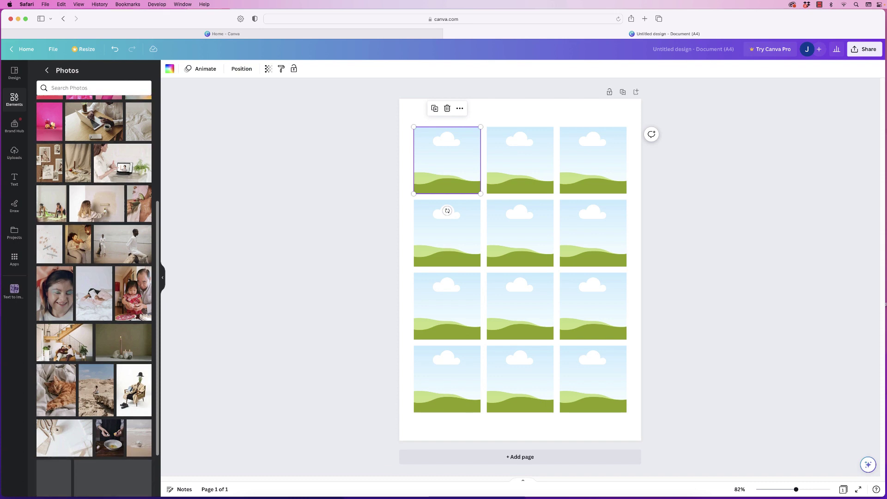
scroll(94, 295, "up", 5)
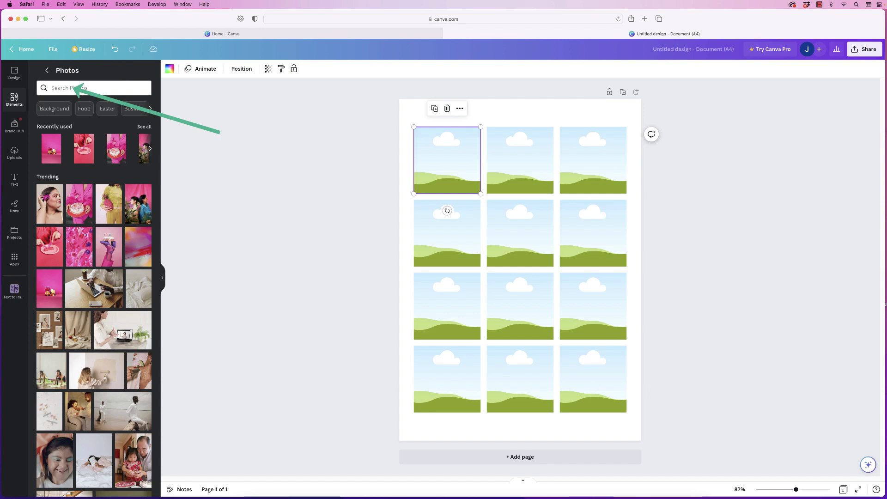
Search the stock photos for "coffee" and look through the results
left_click(52, 88)
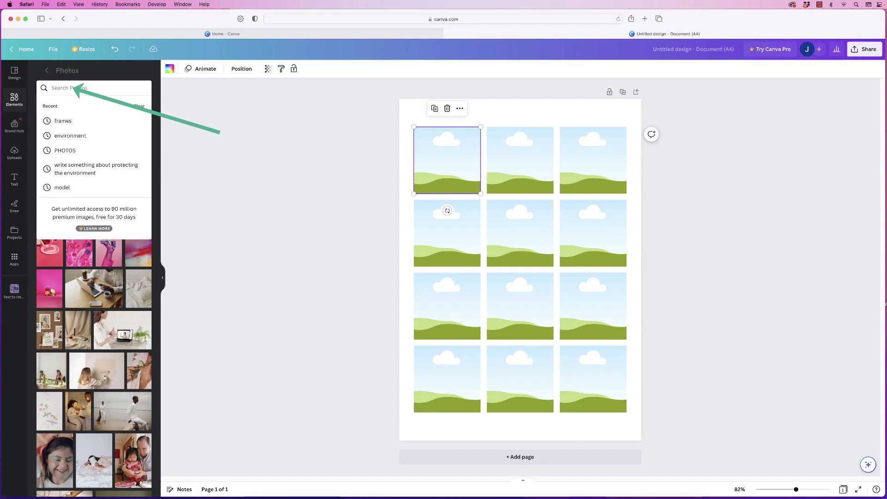
type("coff")
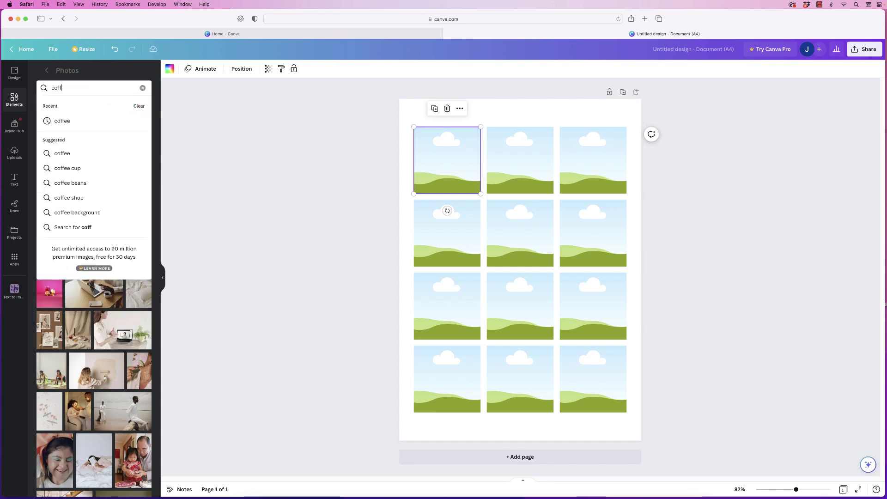
type("ee")
key("Return")
scroll(147, 404, "down", 10)
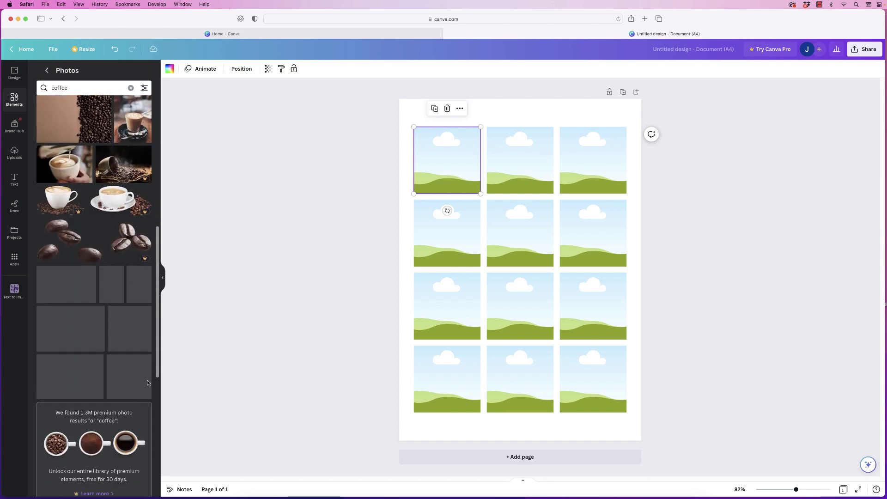
scroll(147, 404, "down", 5)
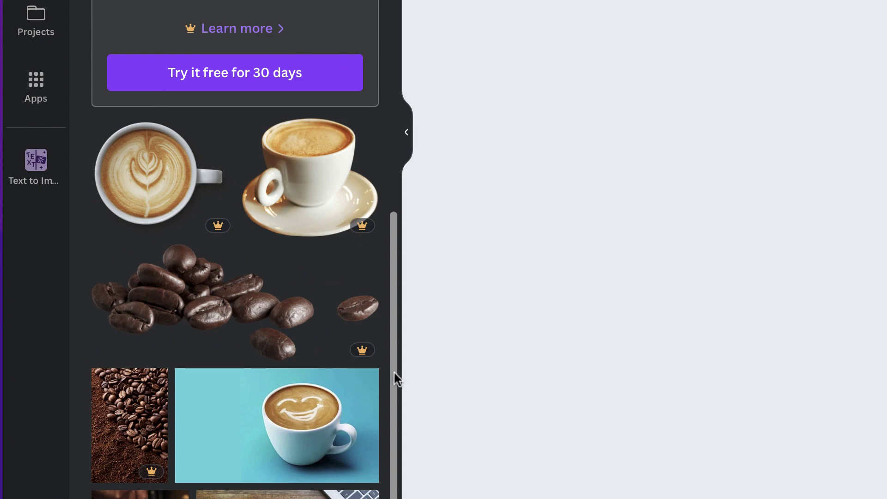
scroll(392, 372, "up", 10)
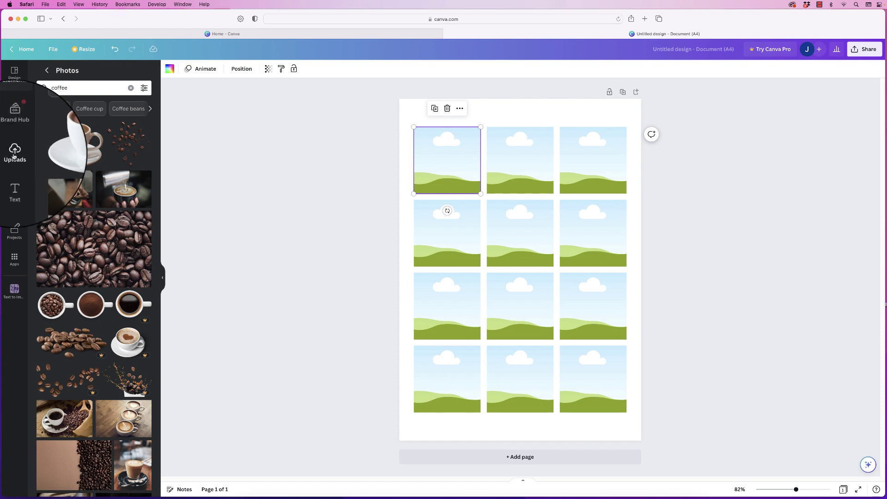
Upload the image woman-1460150_1920.jpg from the People folder
left_click(13, 154)
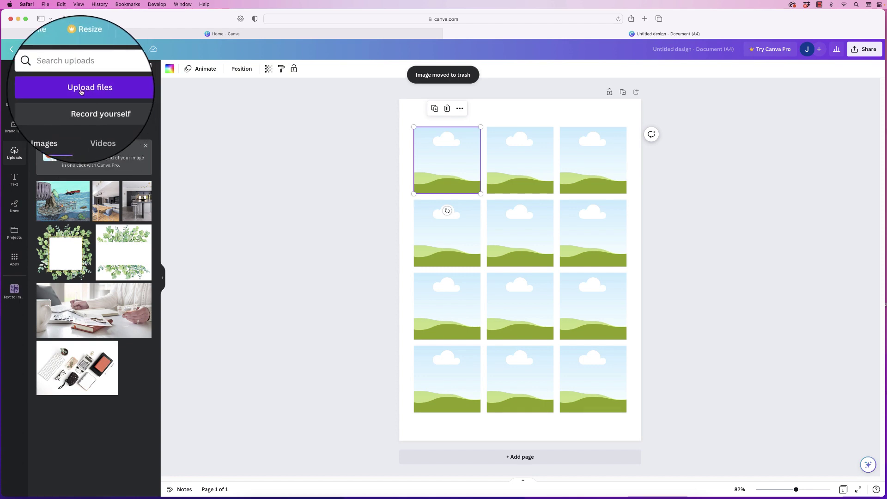
left_click(80, 91)
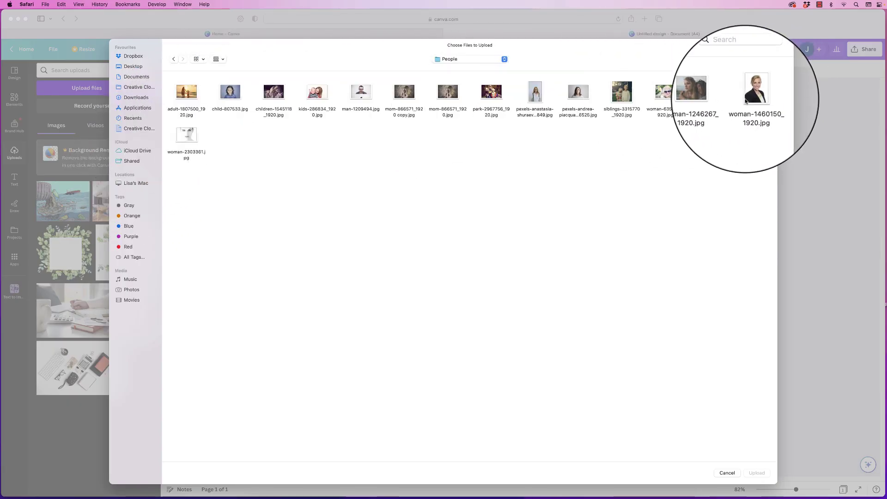
left_click(753, 93)
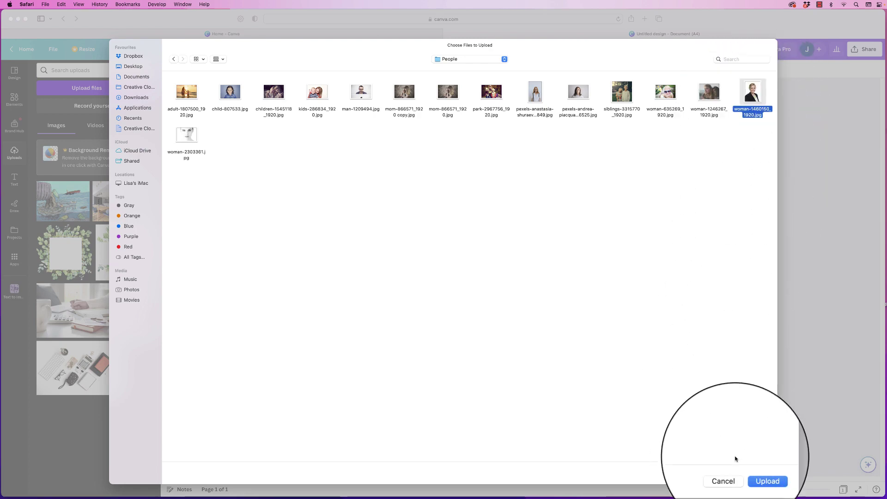
left_click(756, 472)
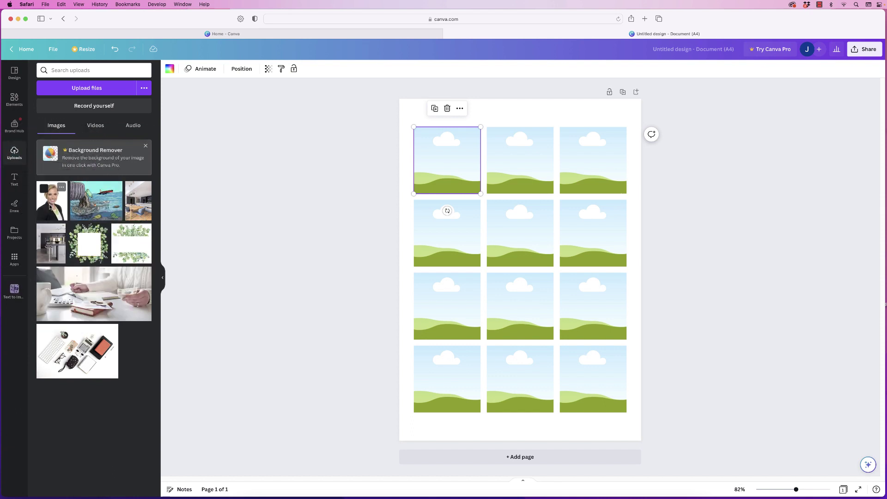
Place the uploaded portrait in the first frame of the top row and shift it down within the frame to show the whole head
left_click_drag(49, 208, 424, 160)
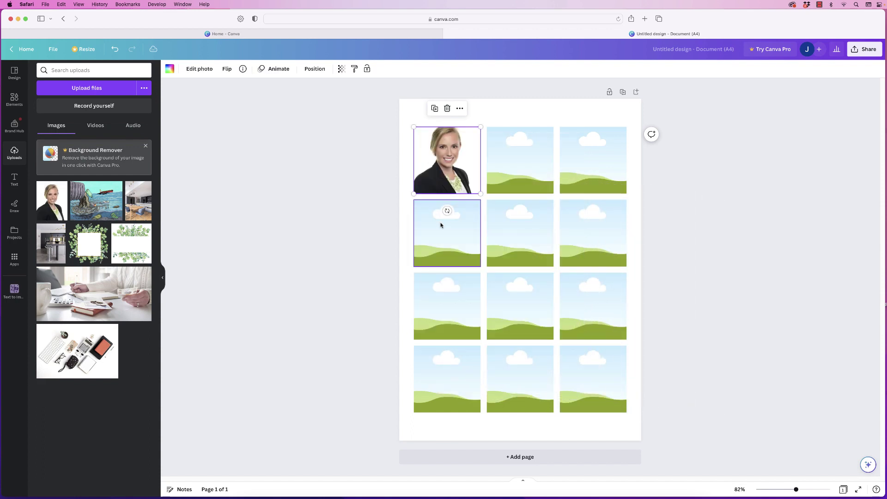
double_click(445, 158)
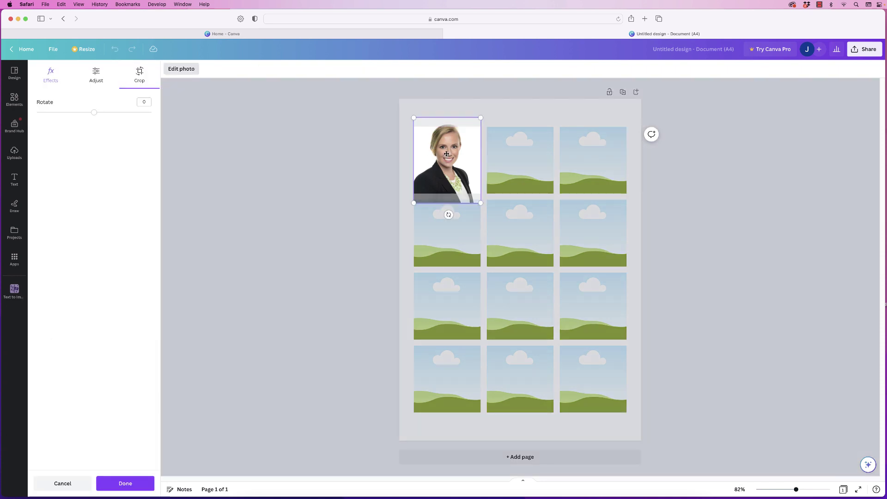
left_click_drag(446, 154, 449, 177)
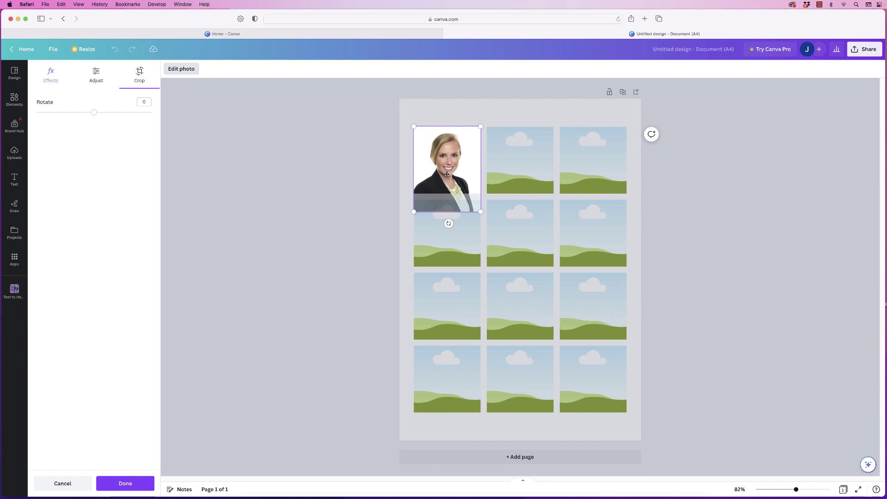
left_click(362, 179)
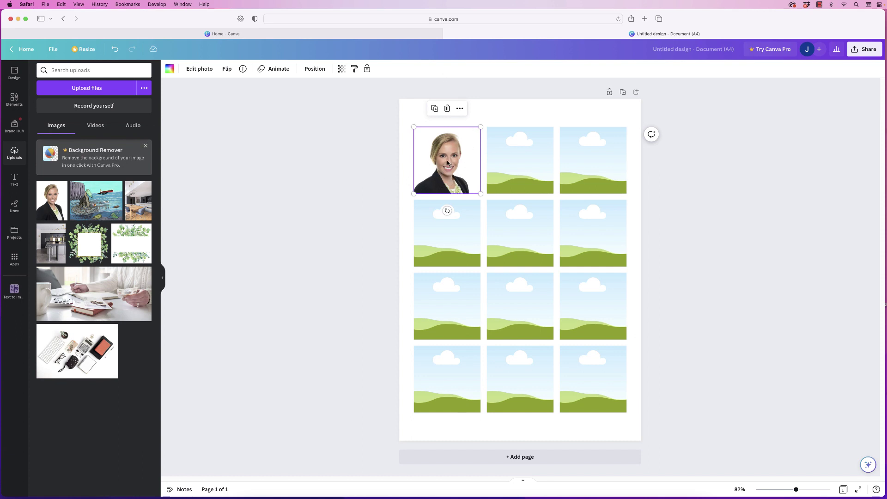
Undo a trial move of the filled frame, and detach its portrait to place it in the second row's middle frame
mouse_move(450, 160)
left_mouse_down()
mouse_move(432, 165)
mouse_move(438, 154)
mouse_move(434, 165)
left_mouse_up()
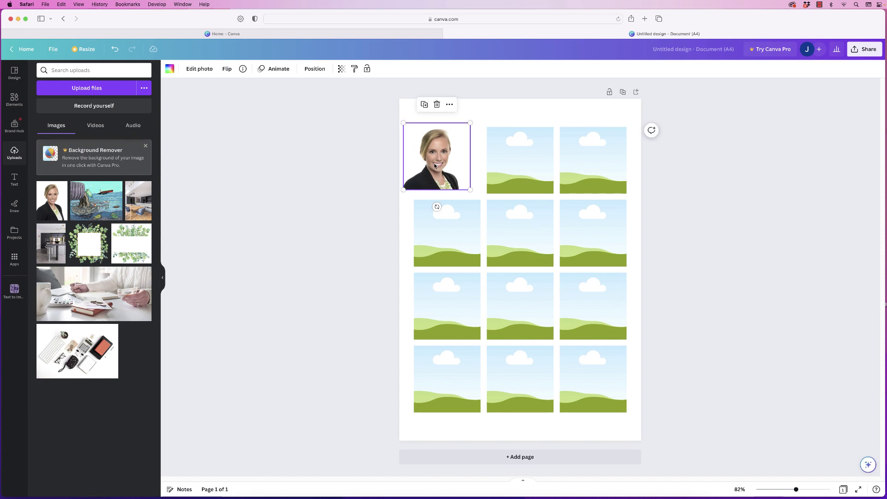
key("super+z")
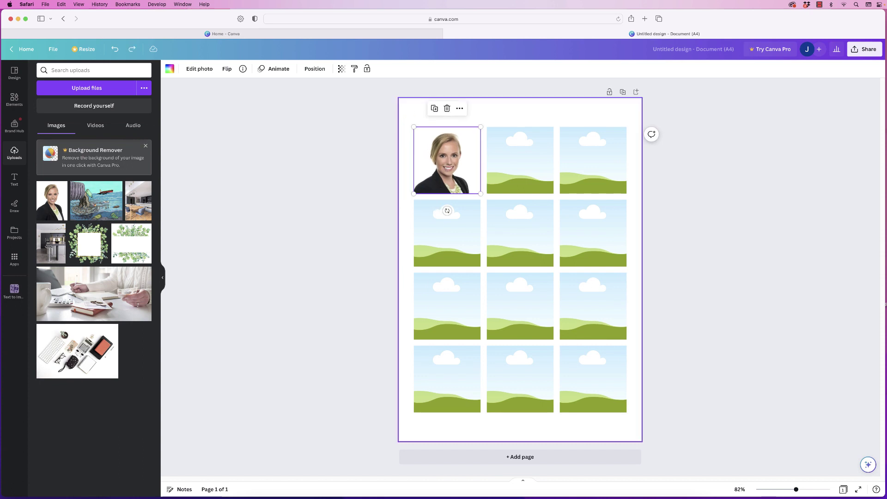
left_click(460, 109)
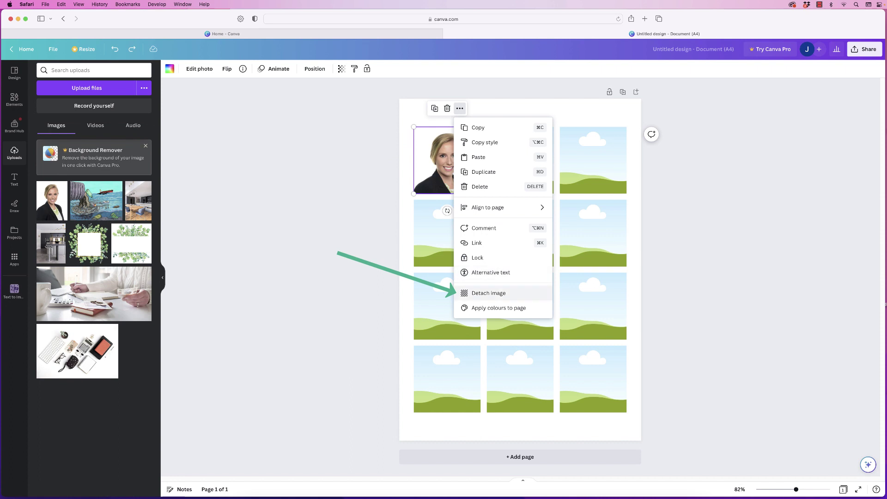
left_click(488, 293)
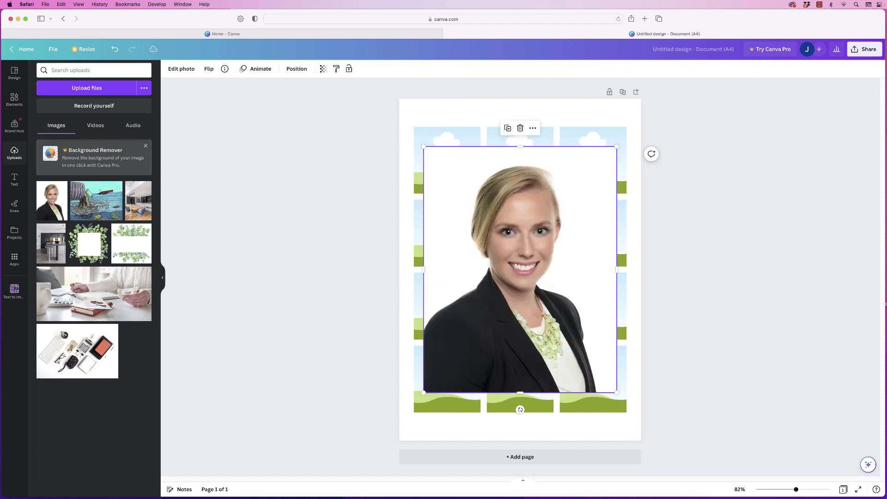
left_click_drag(500, 275, 512, 233)
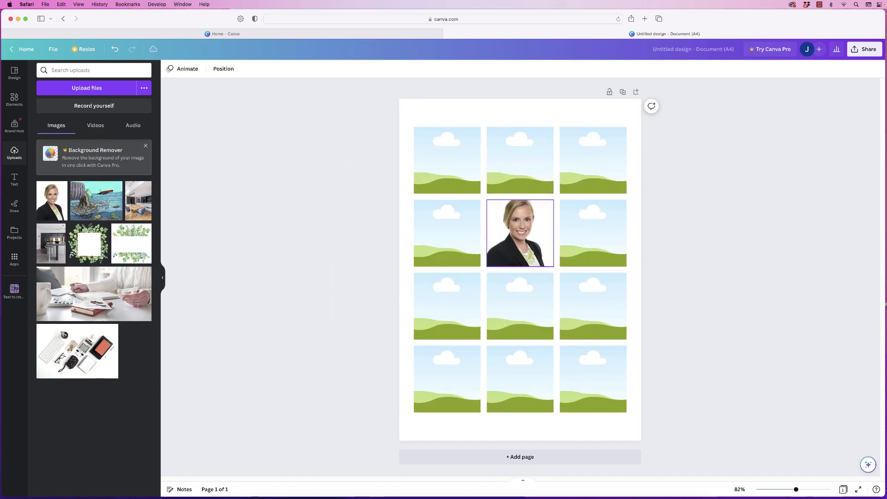
Detach the portrait from the second row's middle frame and delete it from the page
right_click(519, 229)
left_click(554, 404)
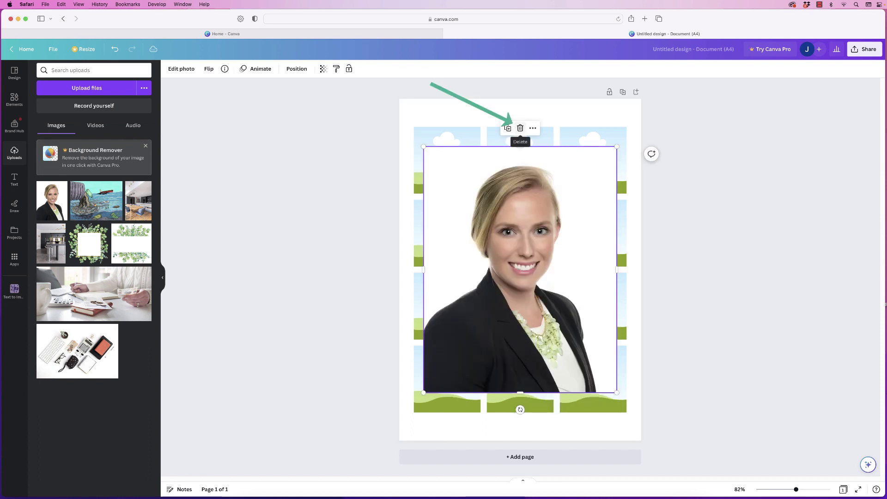
left_click(520, 128)
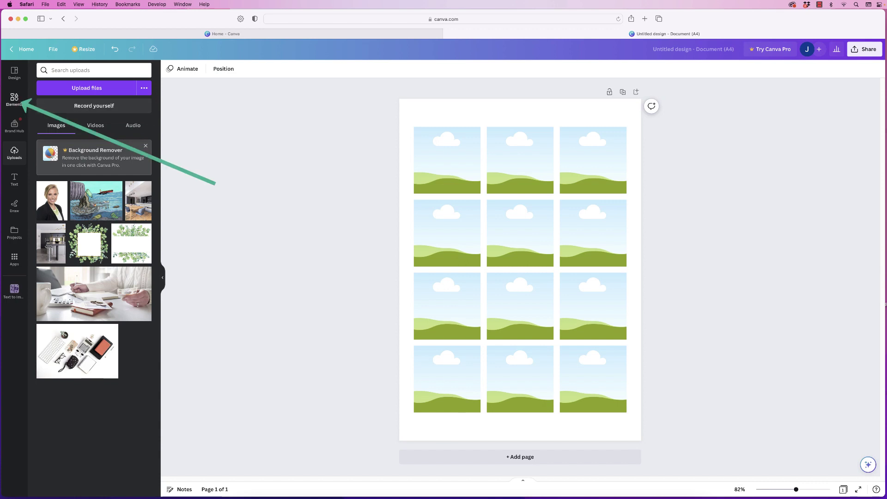
Search the stock photos for "dogs" and fill the top row with the resting puppy, the group on a bench and the curly-haired dog
left_click(15, 99)
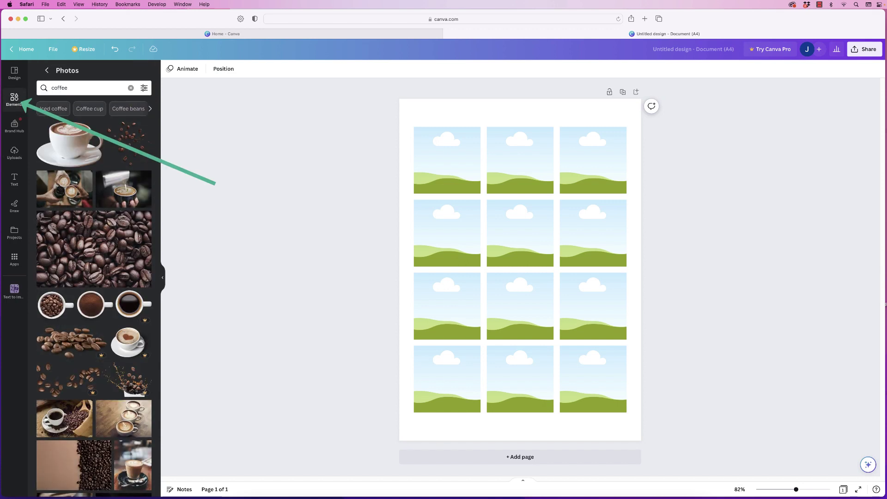
type("dogs")
key("Return")
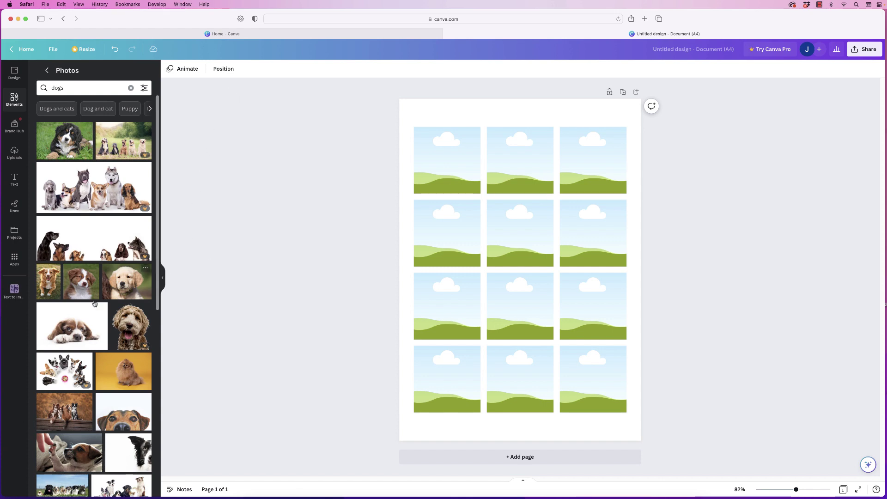
left_click_drag(64, 334, 423, 159)
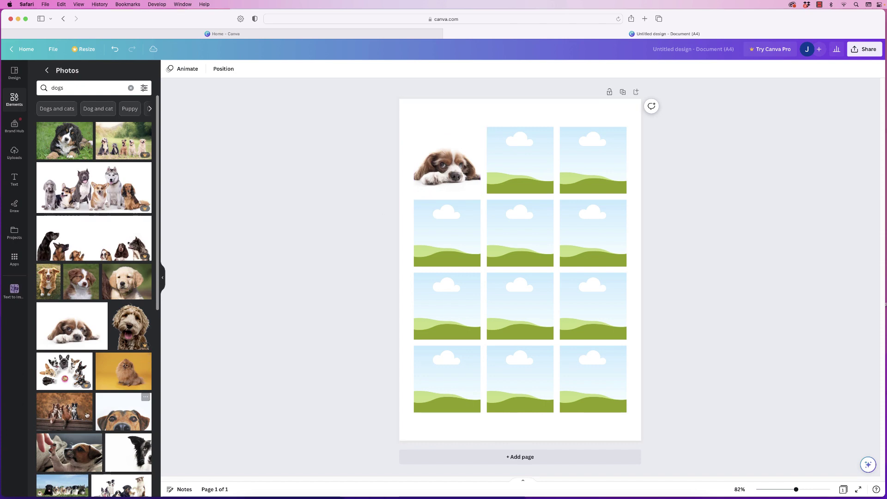
left_click_drag(87, 415, 520, 162)
left_click_drag(132, 325, 593, 160)
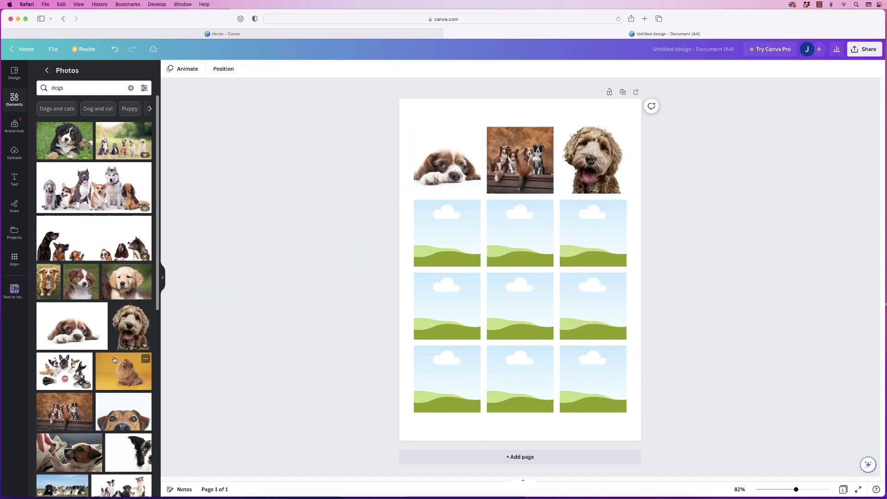
Fill the second row's frames with the small terrier, the corgi licking its nose and the dog running on the beach
scroll(114, 360, "down", 10)
scroll(157, 270, "down", 5)
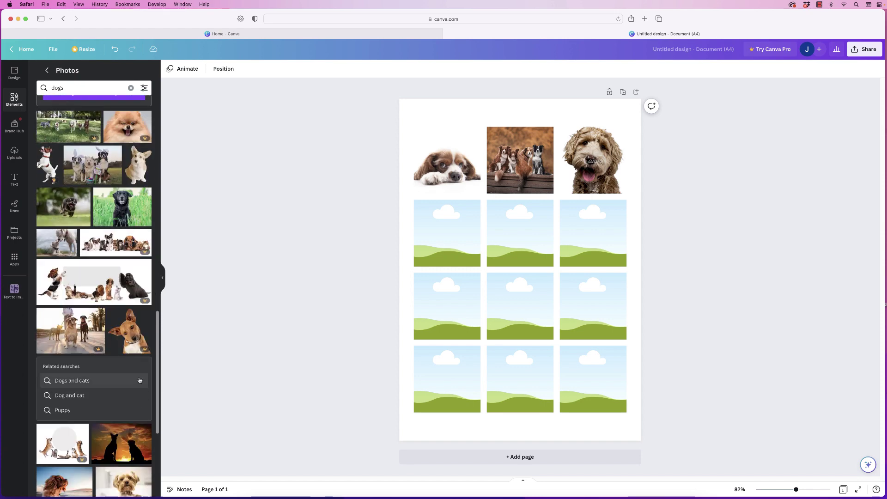
left_click_drag(138, 165, 447, 233)
scroll(128, 250, "down", 5)
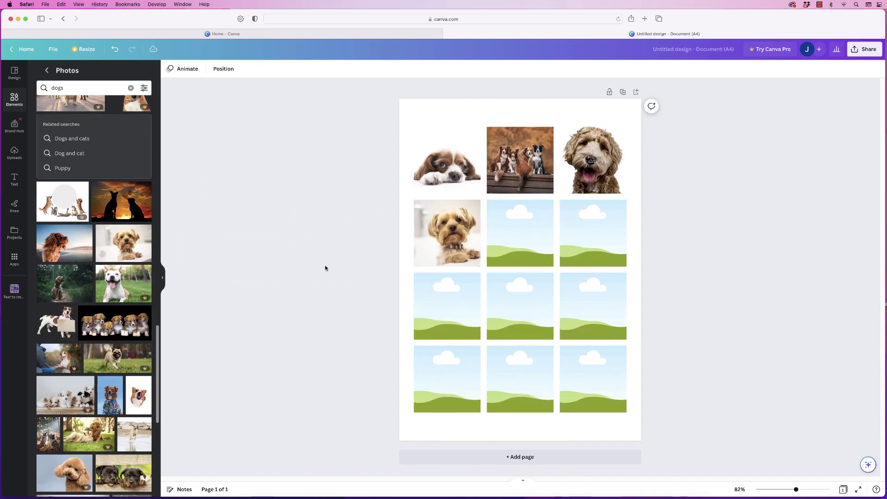
double_click(446, 234)
left_click(337, 314)
left_click_drag(139, 395, 498, 227)
left_click_drag(133, 434, 593, 234)
Fill the third row's frames with the white retriever, the brown dog on a dark background and the sitting black-and-white dog
scroll(92, 277, "down", 6)
left_click_drag(113, 312, 417, 318)
left_click_drag(65, 469, 520, 305)
scroll(92, 277, "down", 7)
left_click_drag(123, 194, 593, 306)
key("Escape")
scroll(156, 417, "down", 2)
scroll(156, 417, "down", 5)
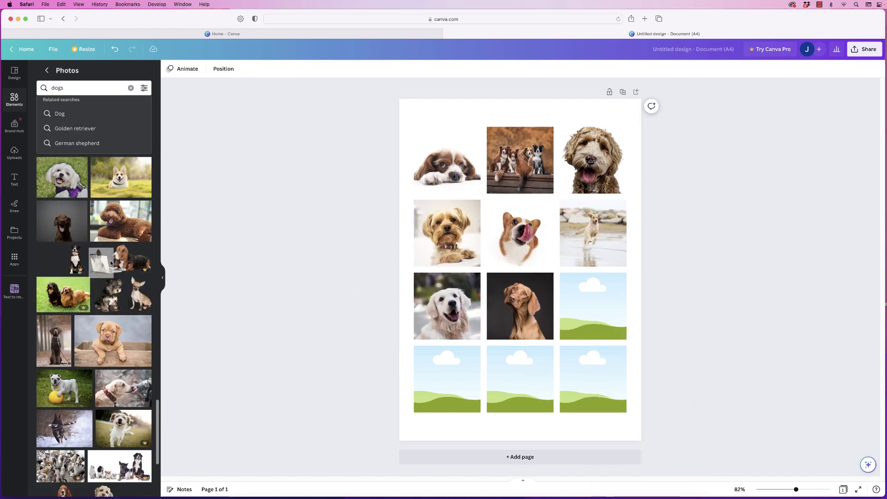
left_click_drag(48, 259, 593, 306)
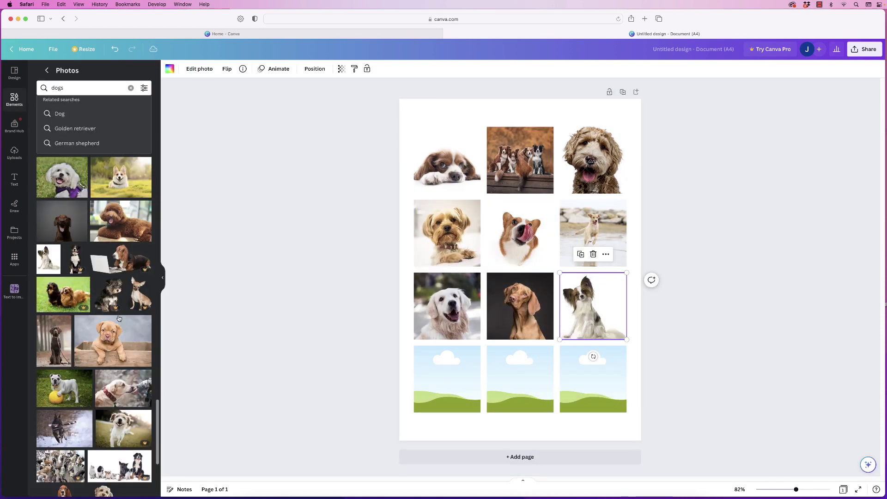
Fill the bottom row's frames with the tan puppy on a wooden ledge, the big-nosed corgi and the brown dog with its tongue out
left_click_drag(119, 318, 446, 378)
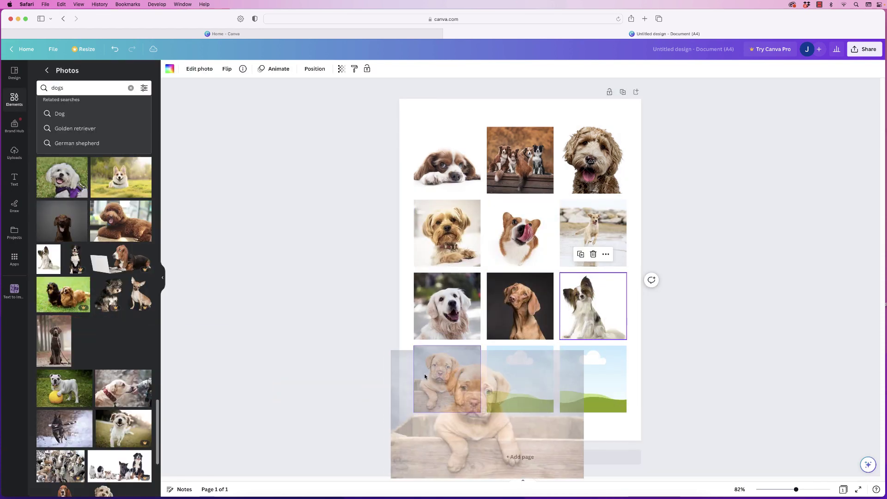
scroll(92, 287, "down", 5)
left_click_drag(134, 286, 519, 379)
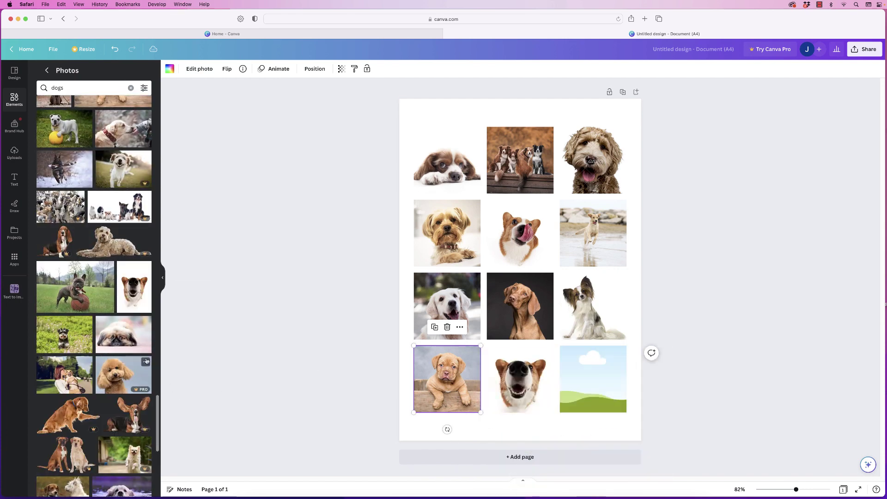
scroll(92, 277, "down", 5)
left_click_drag(69, 258, 567, 365)
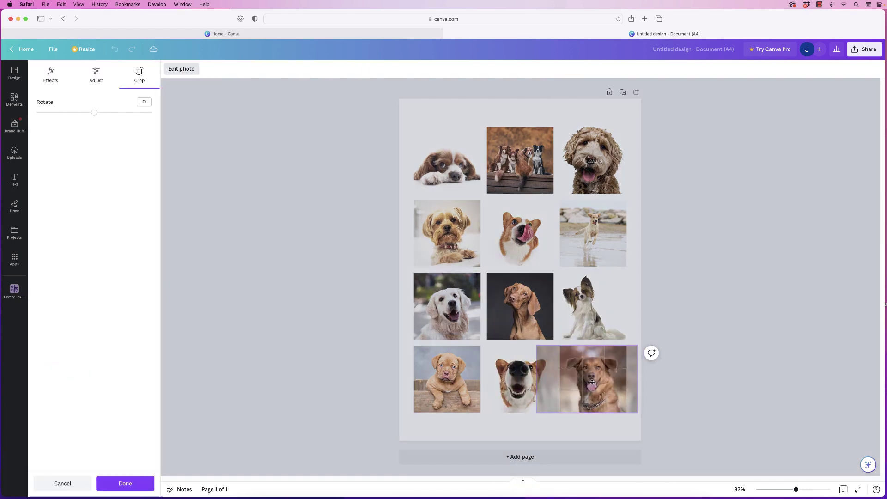
Detach the resting puppy photo from the top row's first frame and move it off the page
double_click(442, 157)
right_click(442, 156)
left_click(476, 331)
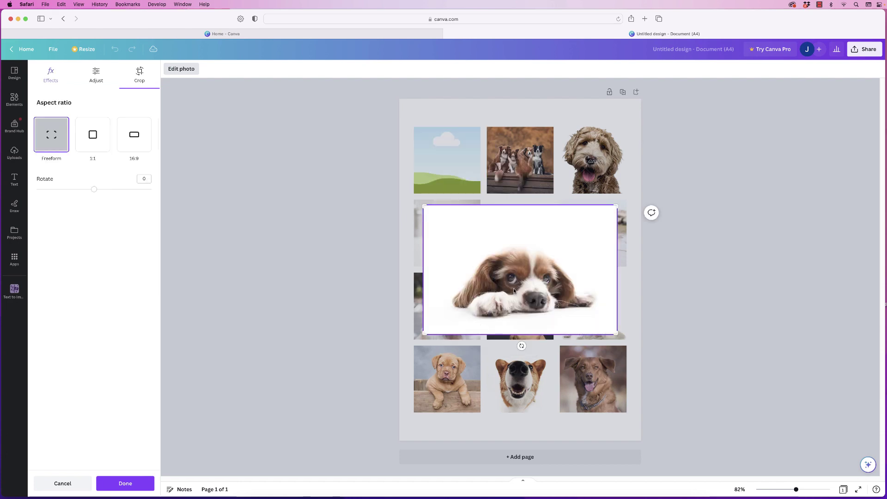
left_click(702, 289)
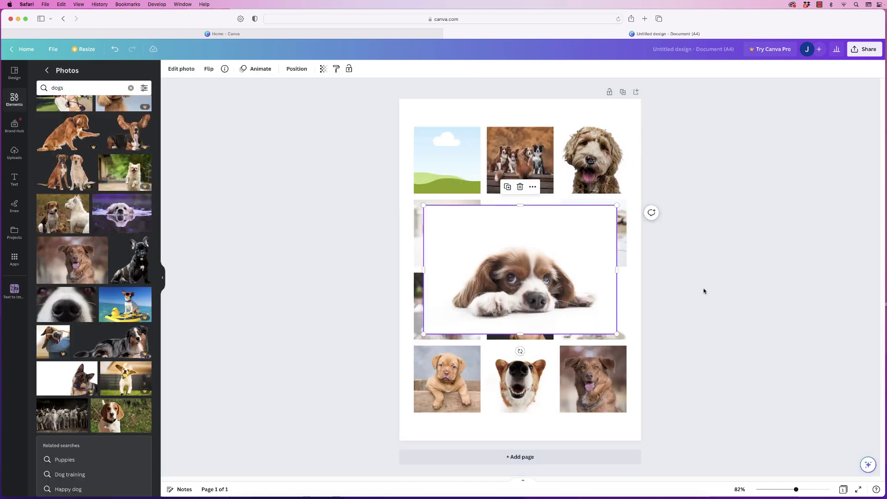
left_click_drag(534, 265, 311, 277)
Detach the beach dog, place it in the top row's first frame, and put the resting puppy in the second row's last frame
right_click(596, 233)
left_click(627, 407)
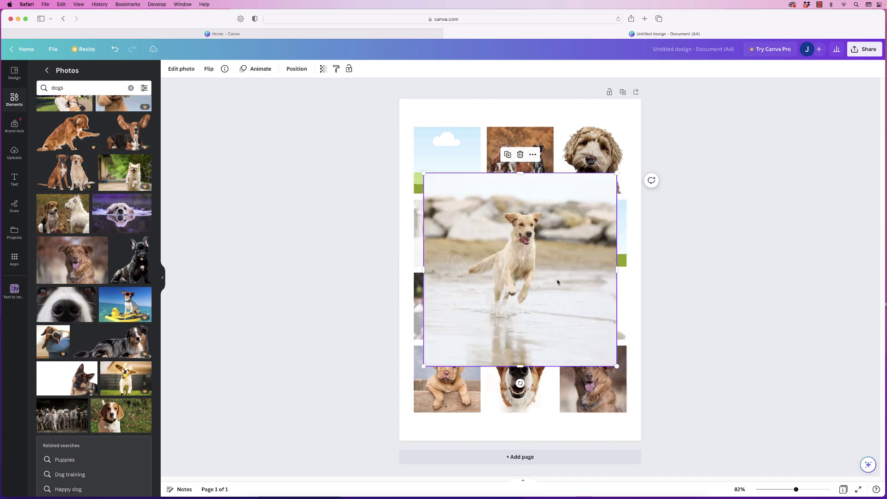
left_click_drag(559, 283, 457, 167)
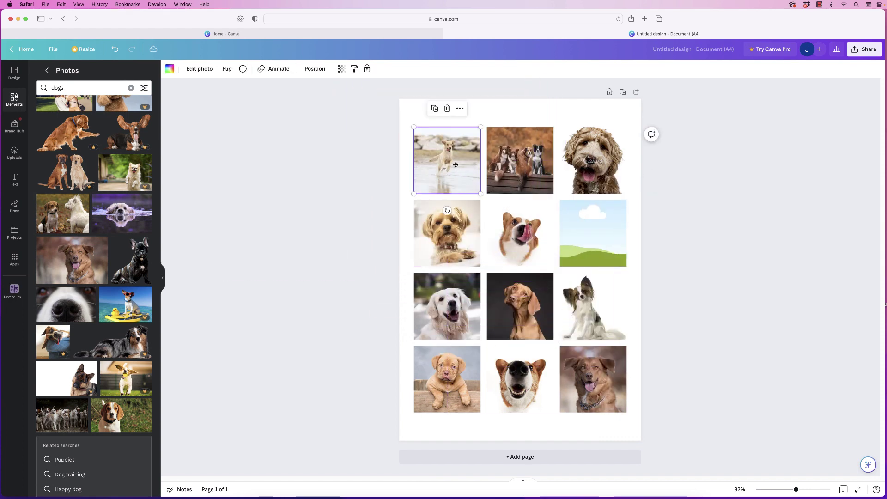
double_click(455, 166)
left_click_drag(366, 290, 593, 233)
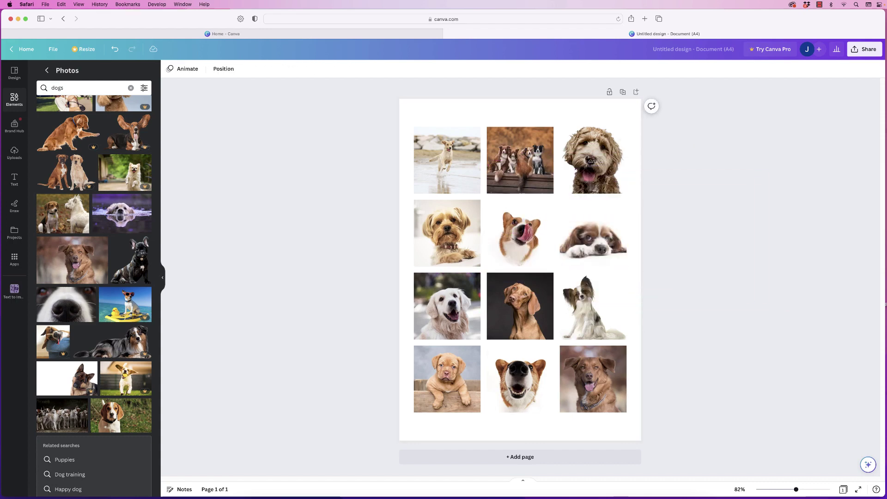
Detach and move the white retriever to the top row's last frame and the sitting black-and-white dog to the third row's first frame
right_click(418, 292)
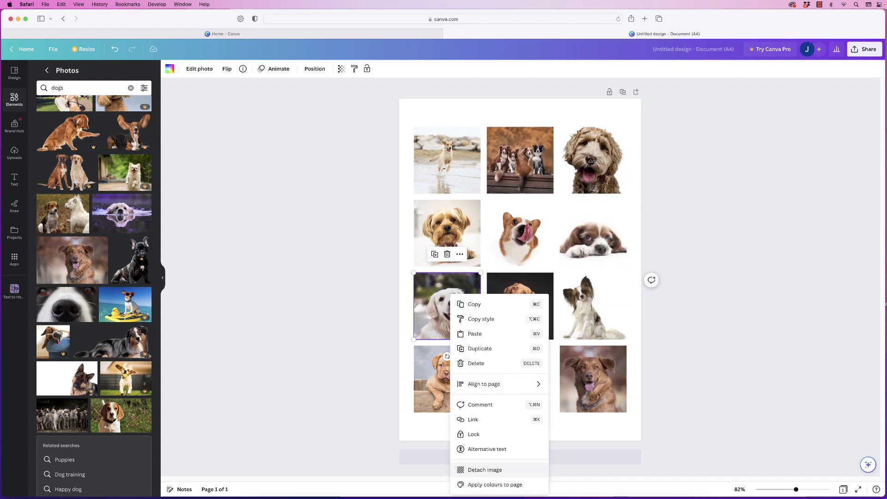
left_click_drag(443, 305, 594, 160)
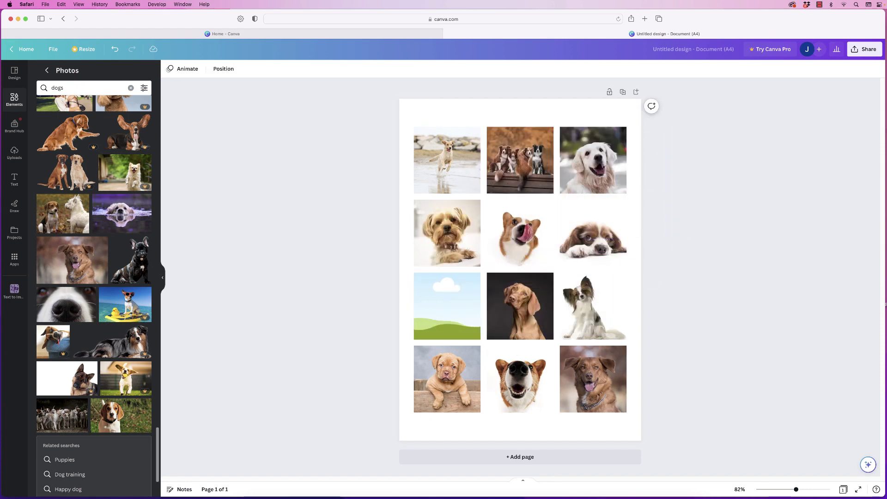
scroll(94, 295, "down", 8)
right_click(594, 298)
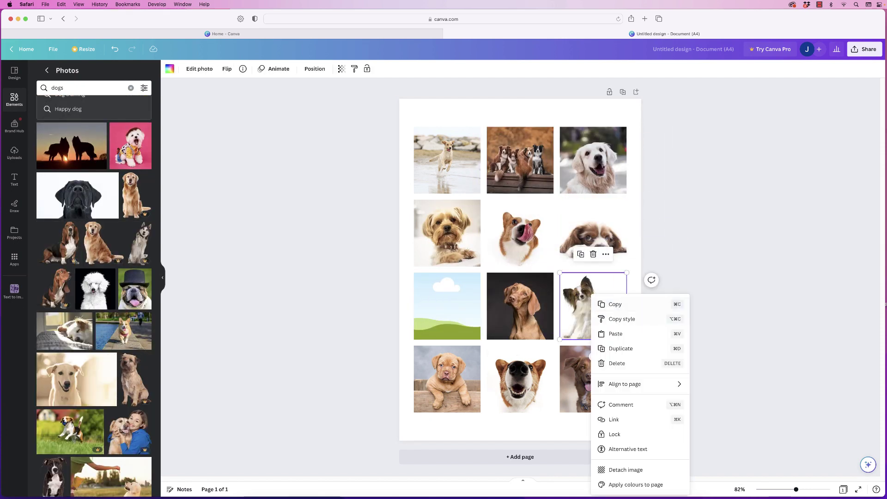
left_click_drag(593, 306, 446, 306)
Fill the third row's last frame with the cream-coloured dog, and swap it with the resting puppy in the frame above
left_click_drag(76, 379, 594, 306)
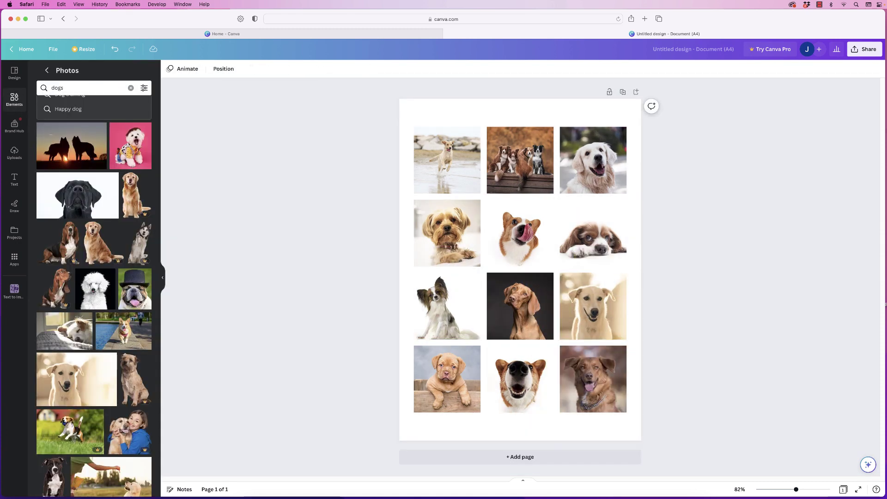
left_click(593, 306)
right_click(596, 296)
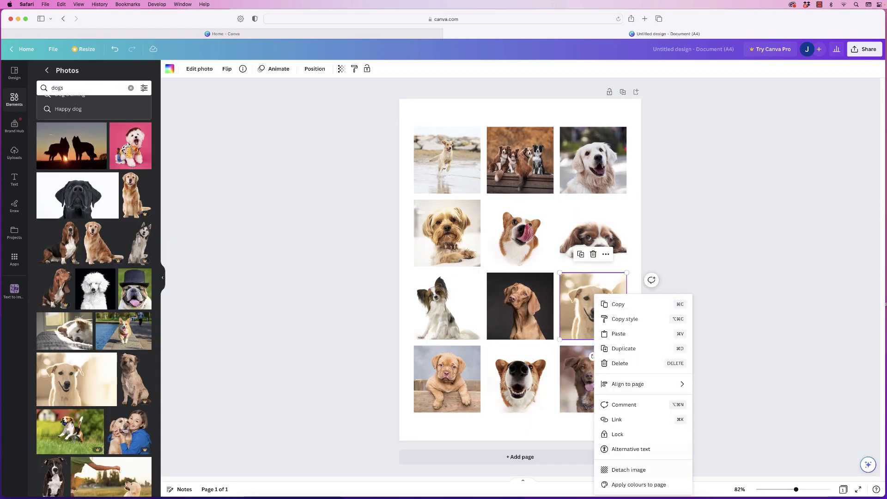
left_click_drag(593, 300, 595, 233)
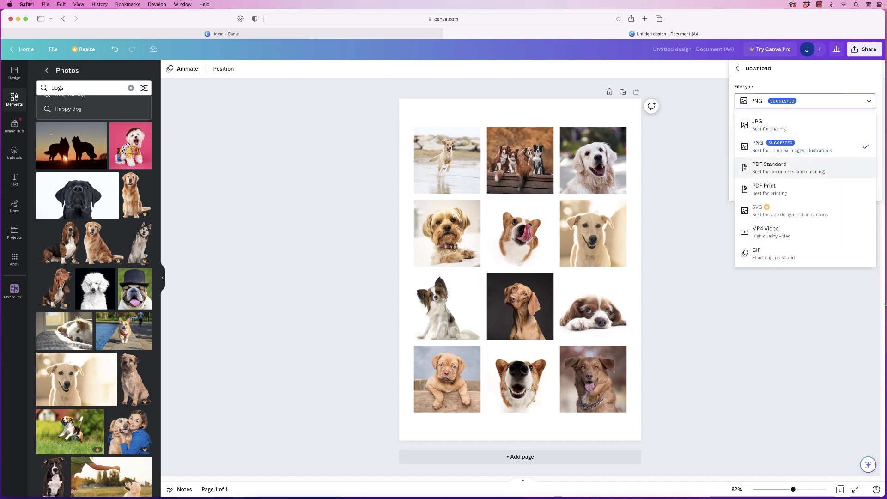
Download the finished collage as a JPG file
left_click(766, 125)
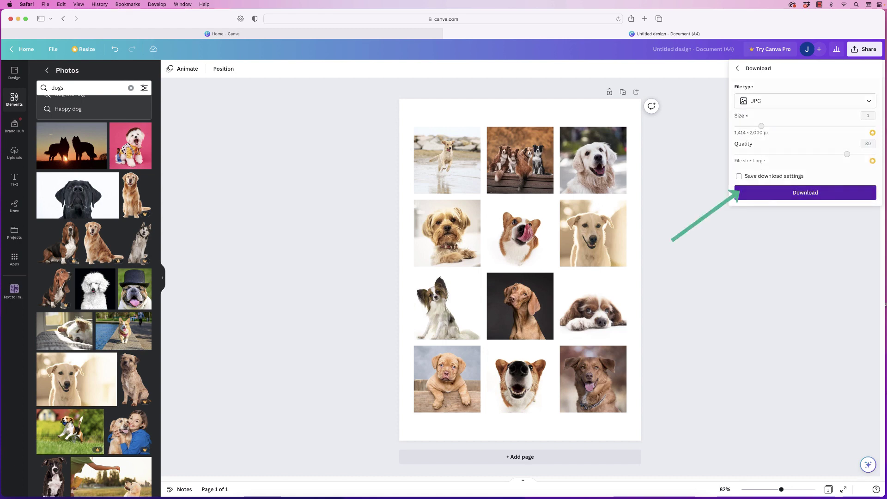
left_click(805, 193)
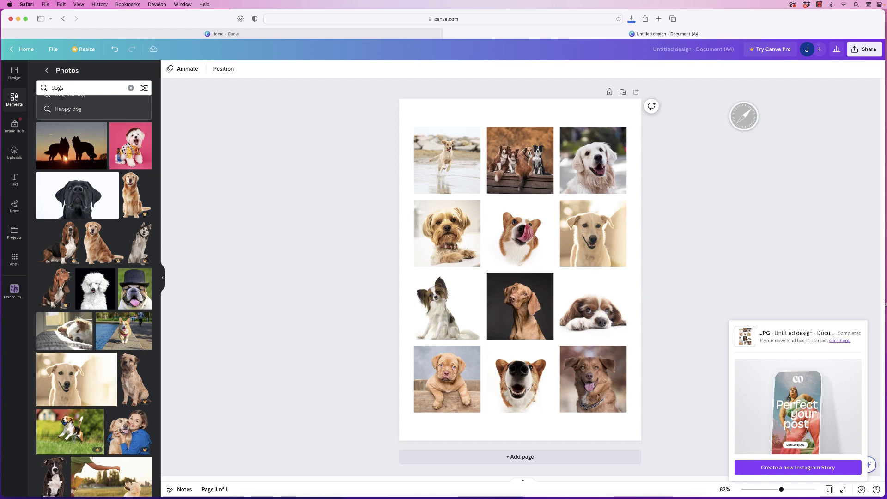
Switch to Finder, open Untitled design.jpg from the Downloads folder in Preview, and move its window over the design for viewing
key("super+Tab")
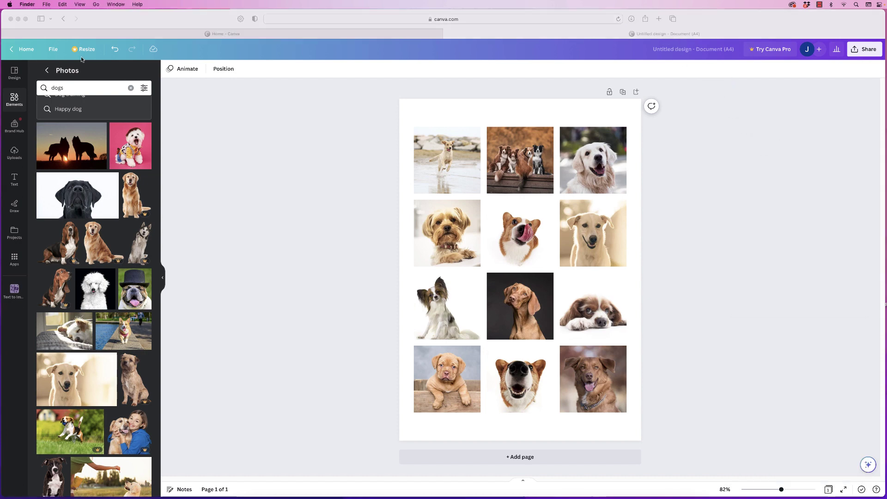
key("super+alt+l")
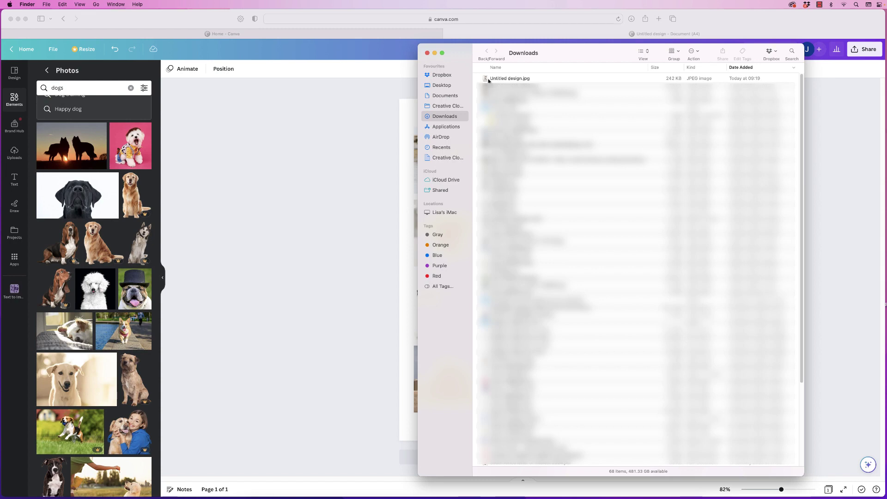
left_click(499, 80)
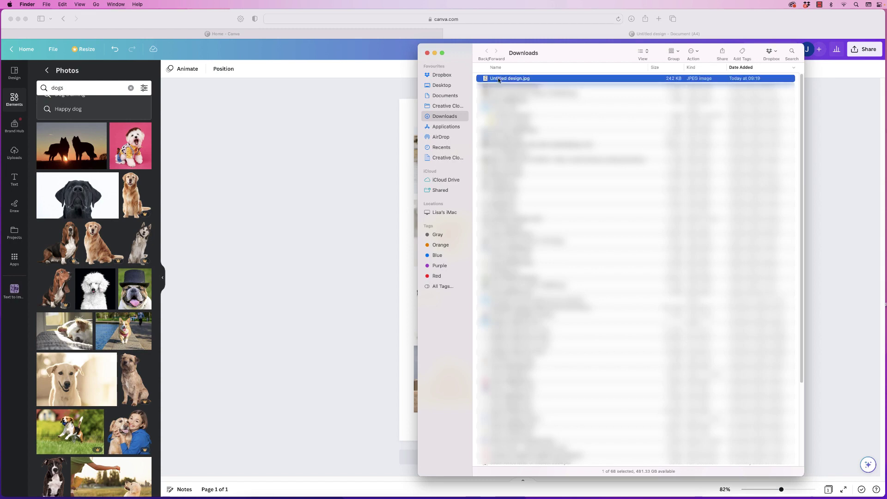
double_click(499, 79)
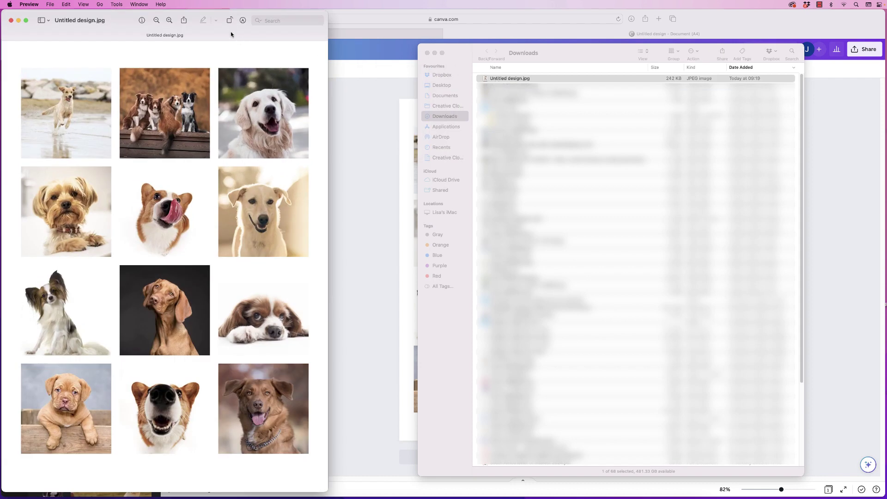
left_click_drag(133, 20, 292, 19)
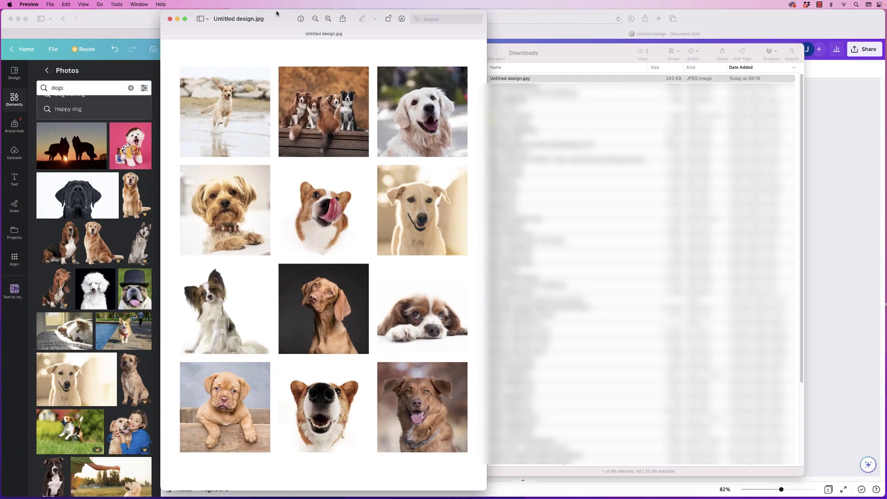